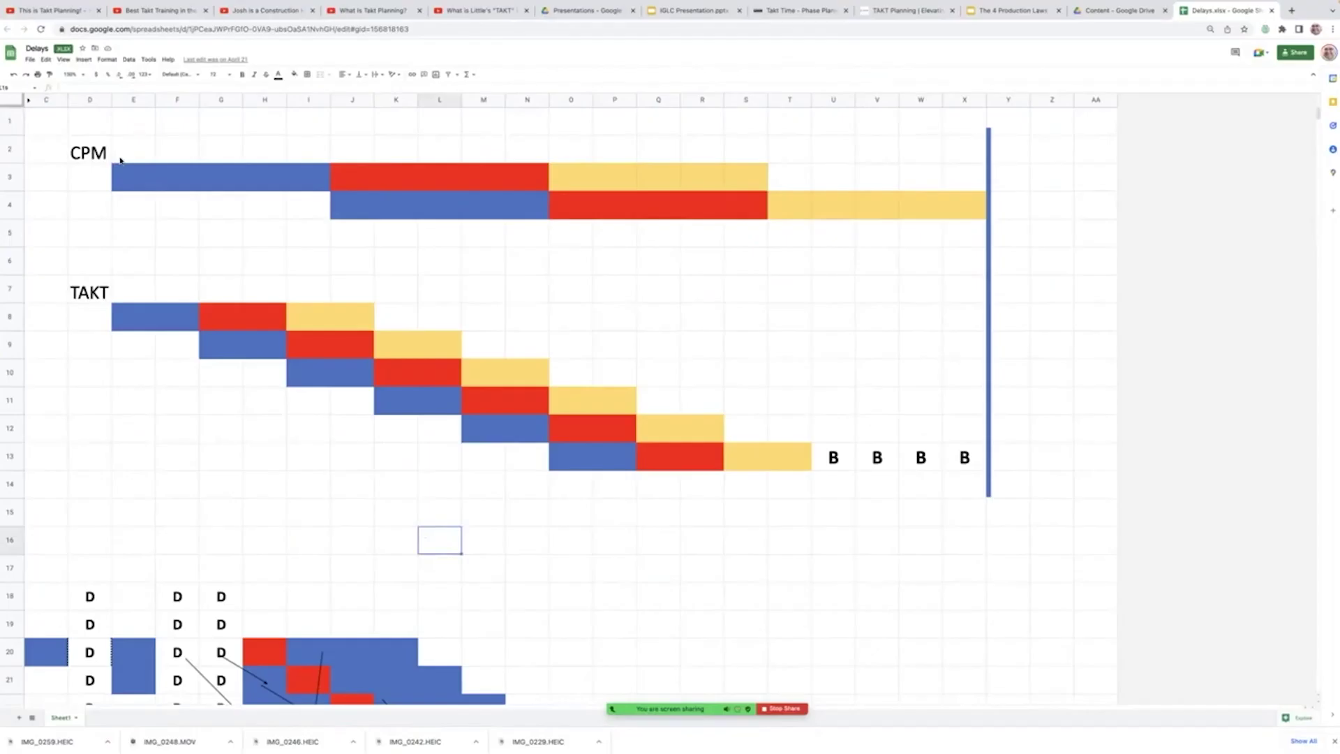
Highlight the CPM bars in rows 3 and 4 up to the finish line.
click(122, 178)
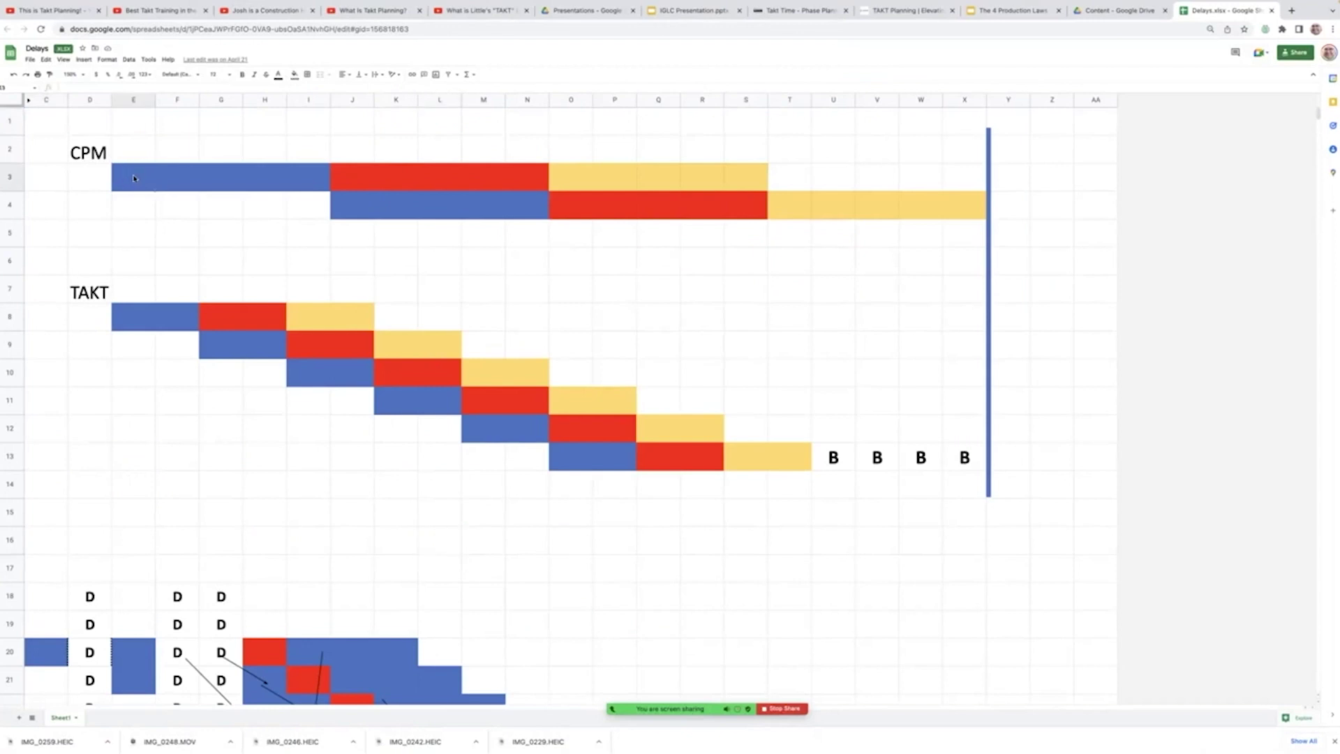
drag(135, 179, 745, 185)
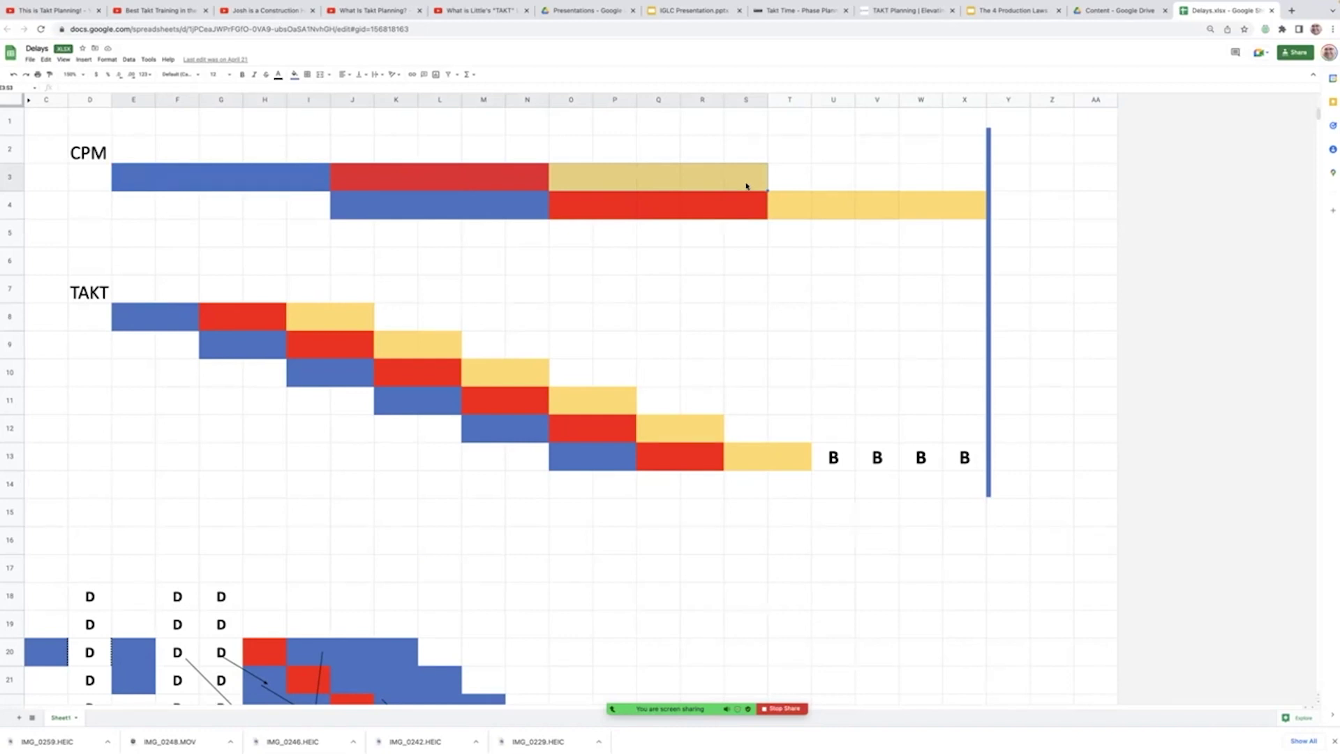
click(963, 208)
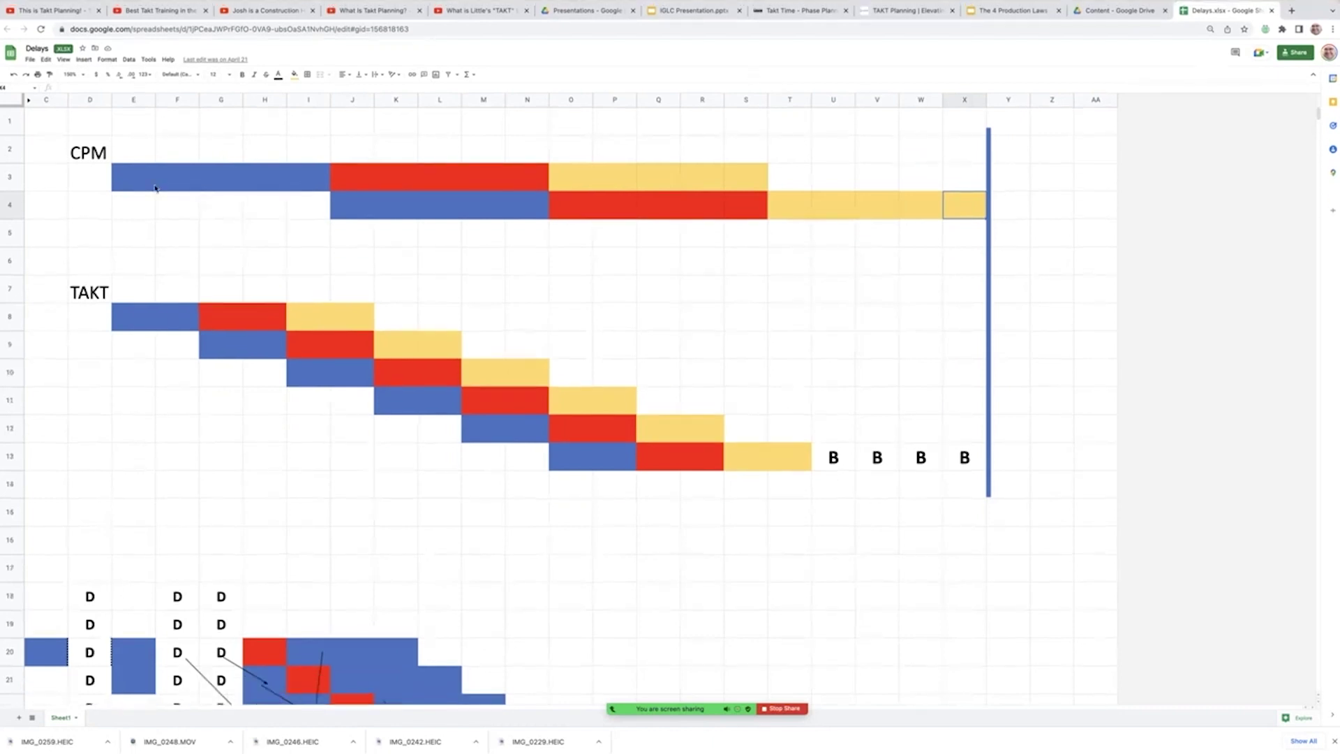
drag(149, 173, 968, 217)
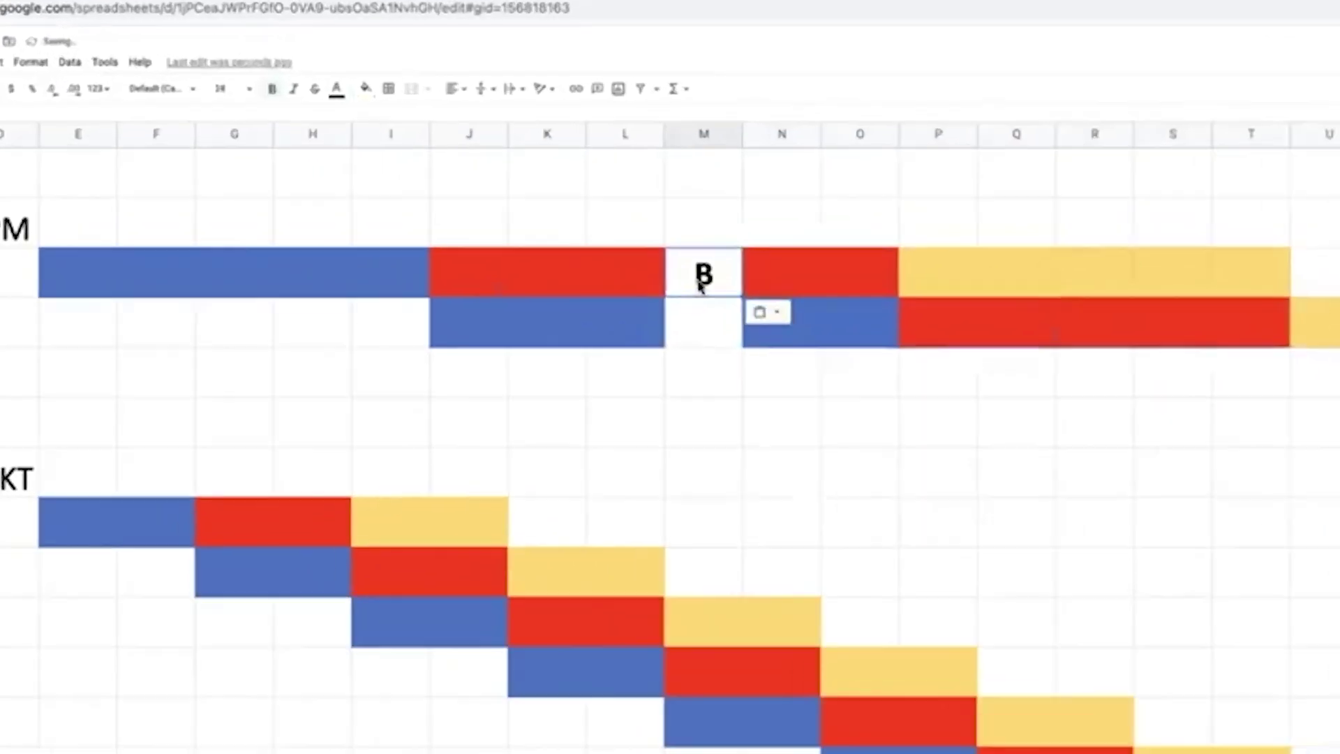
Mark a delay with D in cell M3 and shift the CPM bars from column Q onward one column later.
text(D)
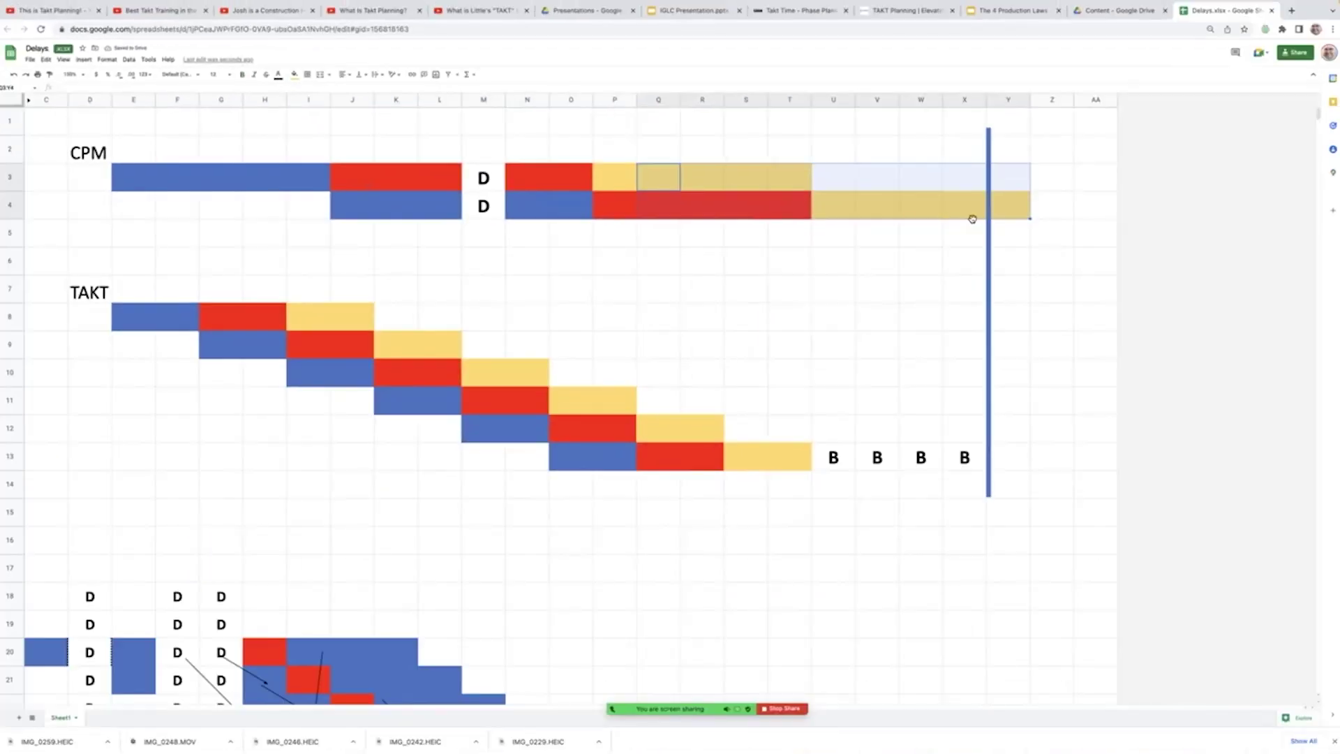
drag(972, 218, 999, 214)
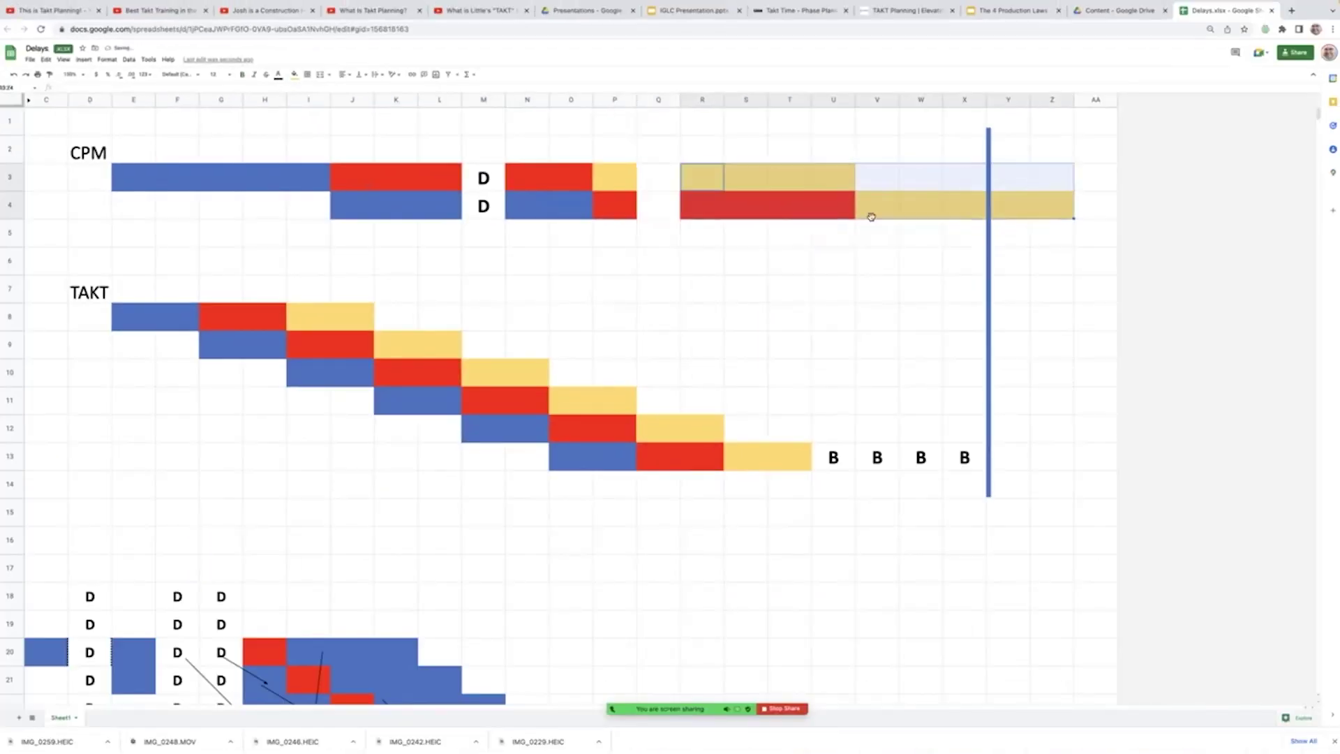
Copy the two D delay marks from M3:M4 into the gap at Q3:Q4.
drag(484, 183, 483, 208)
key(super+c)
click(642, 176)
key(super+v)
click(661, 271)
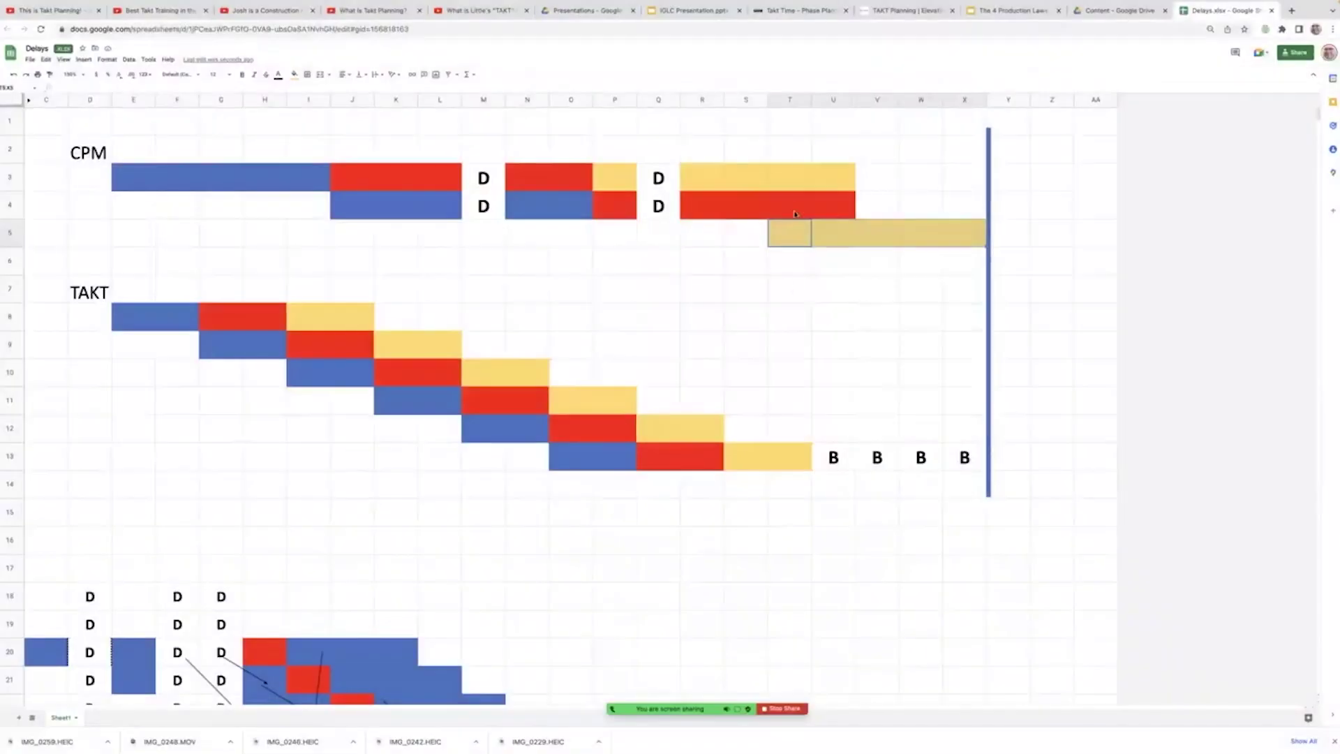
Draw an outer border around the stacked trades in cells T3:U5.
drag(789, 177, 836, 236)
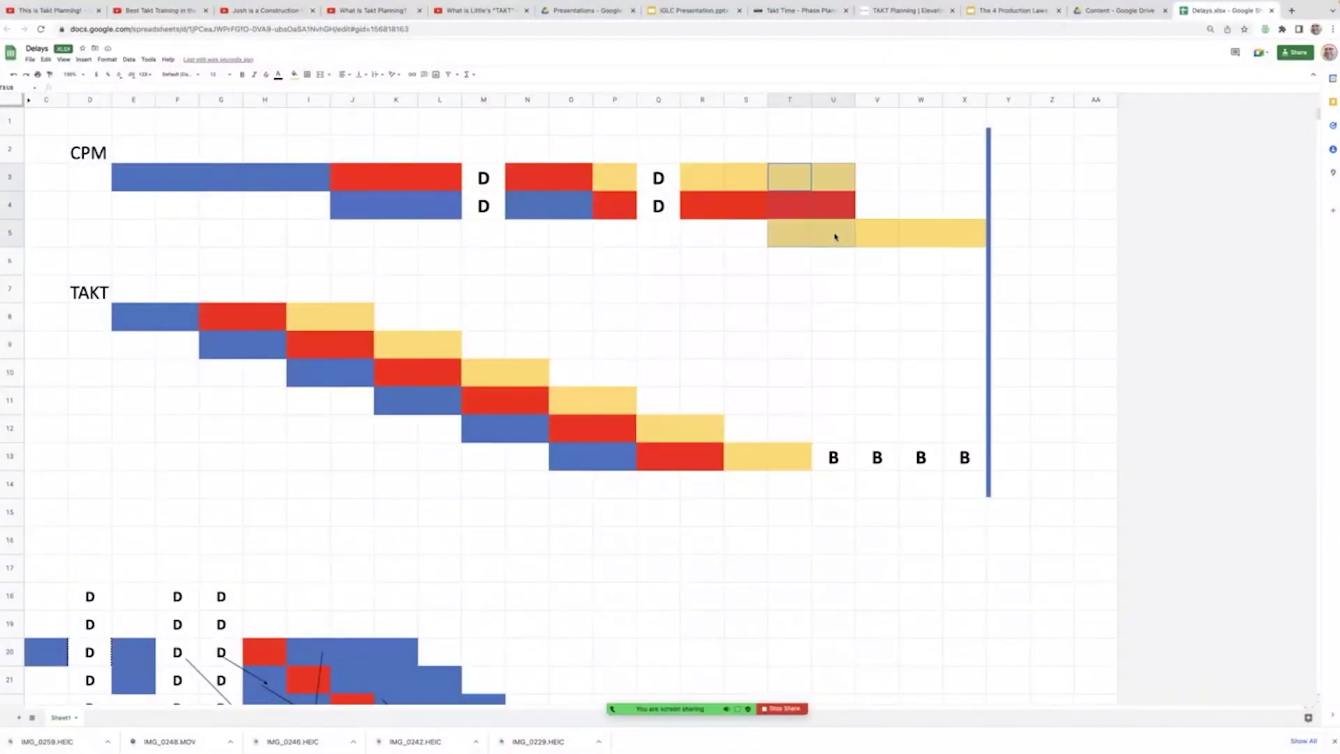
click(307, 74)
click(360, 91)
click(833, 316)
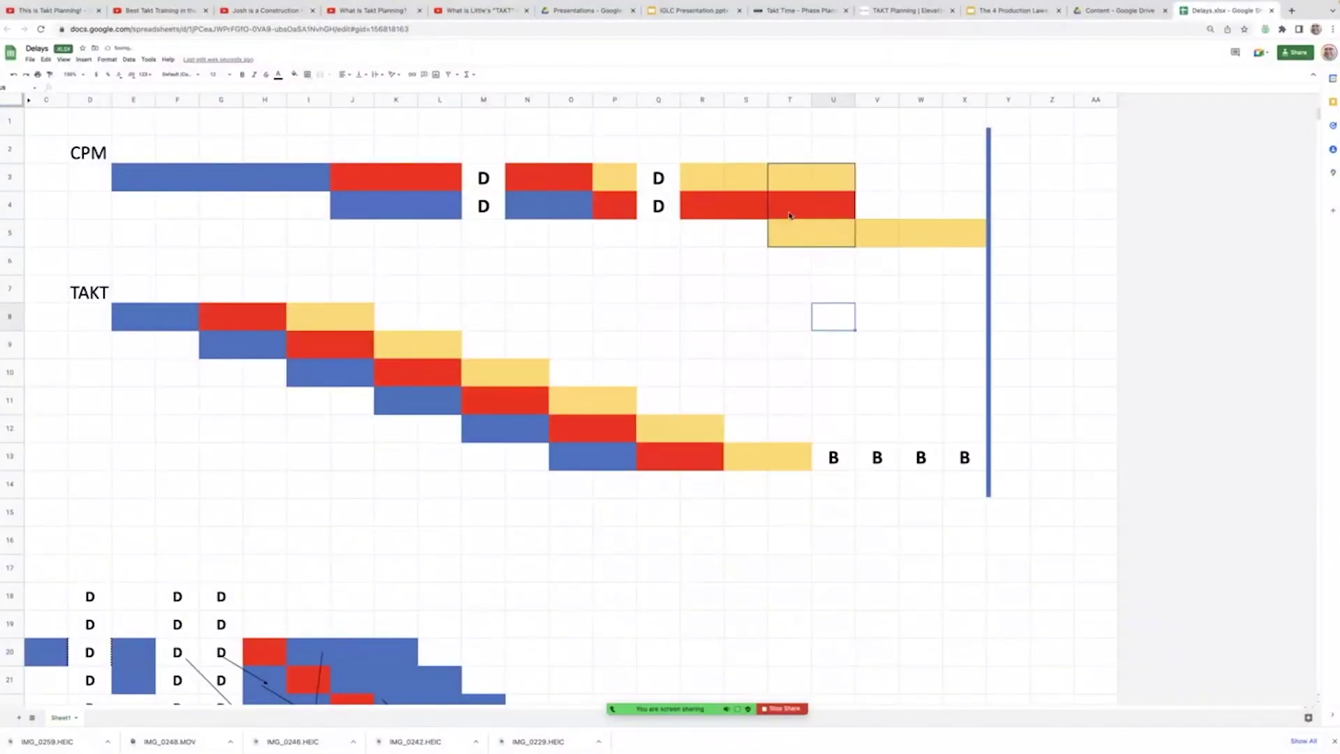
Enter the notes "Context Switching" in T6 and "Overtime" in T7 below the bordered block.
click(790, 269)
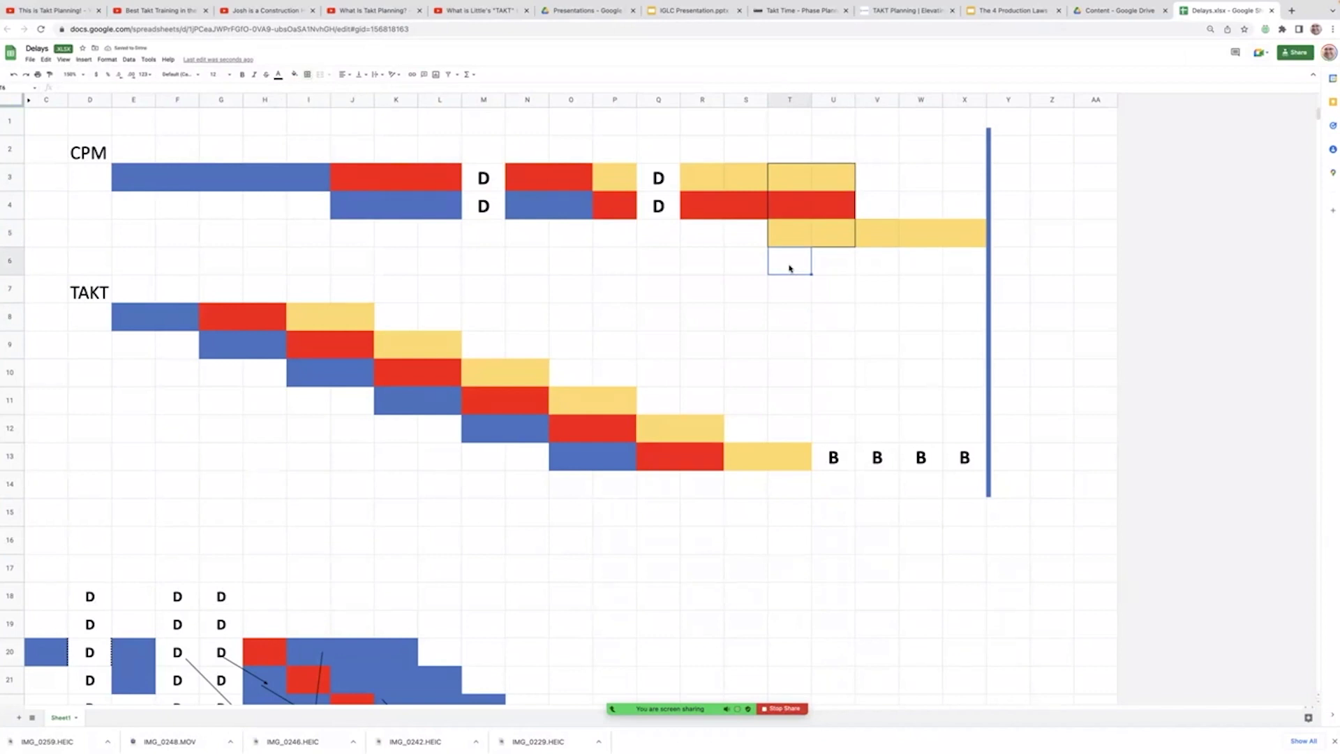
text(Context Switching)
key(Return)
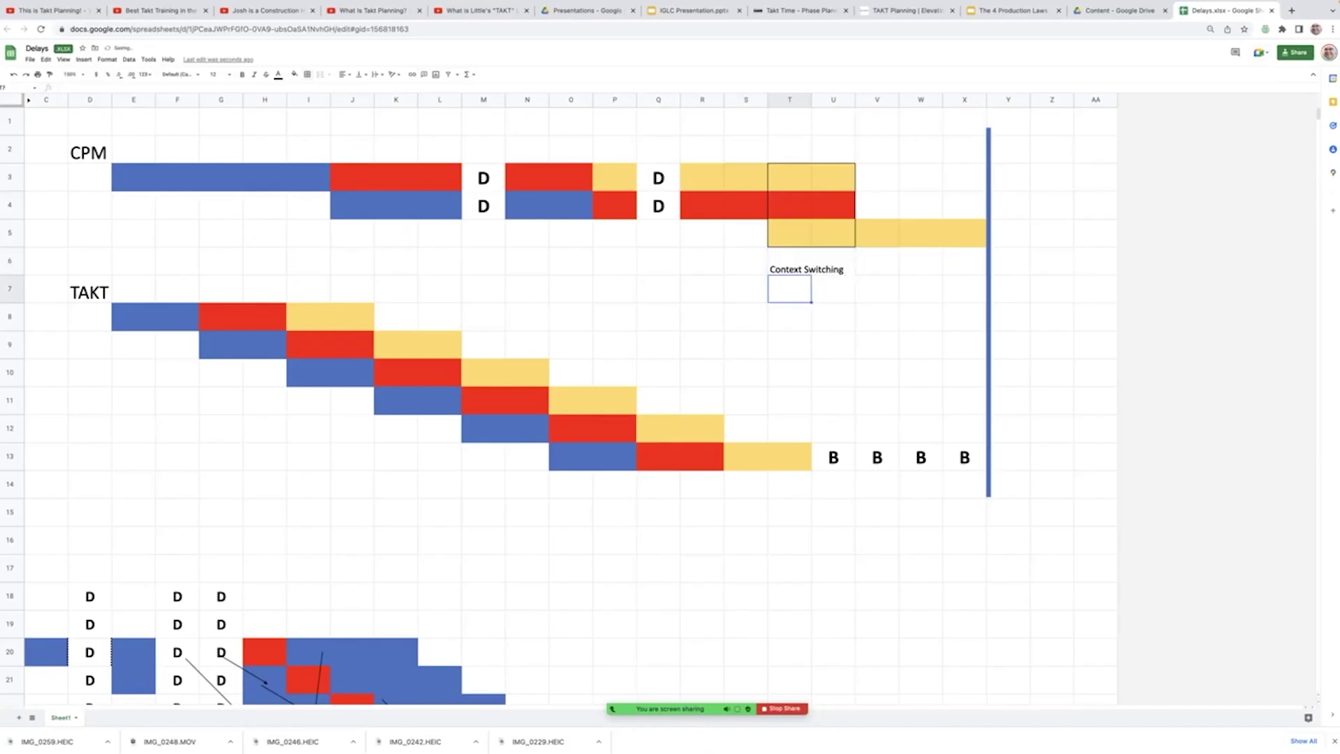
text(Overtime)
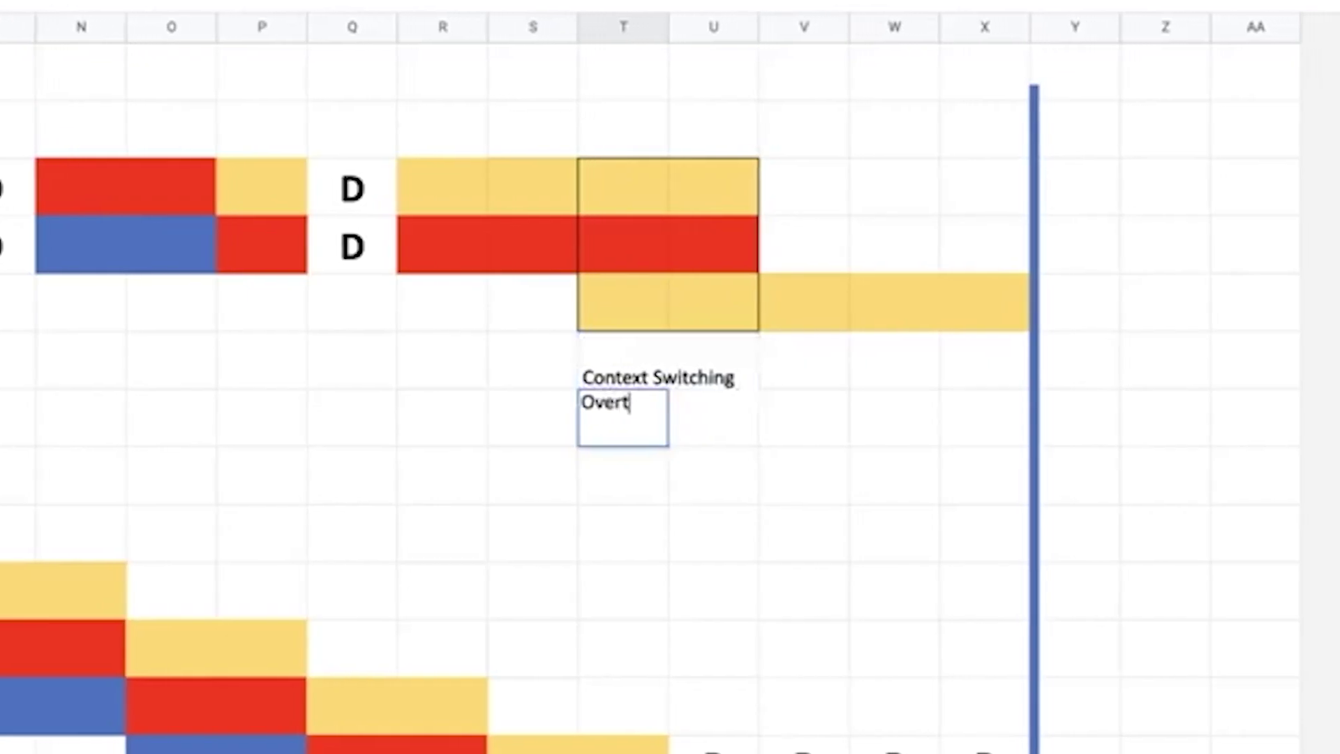
key(Return)
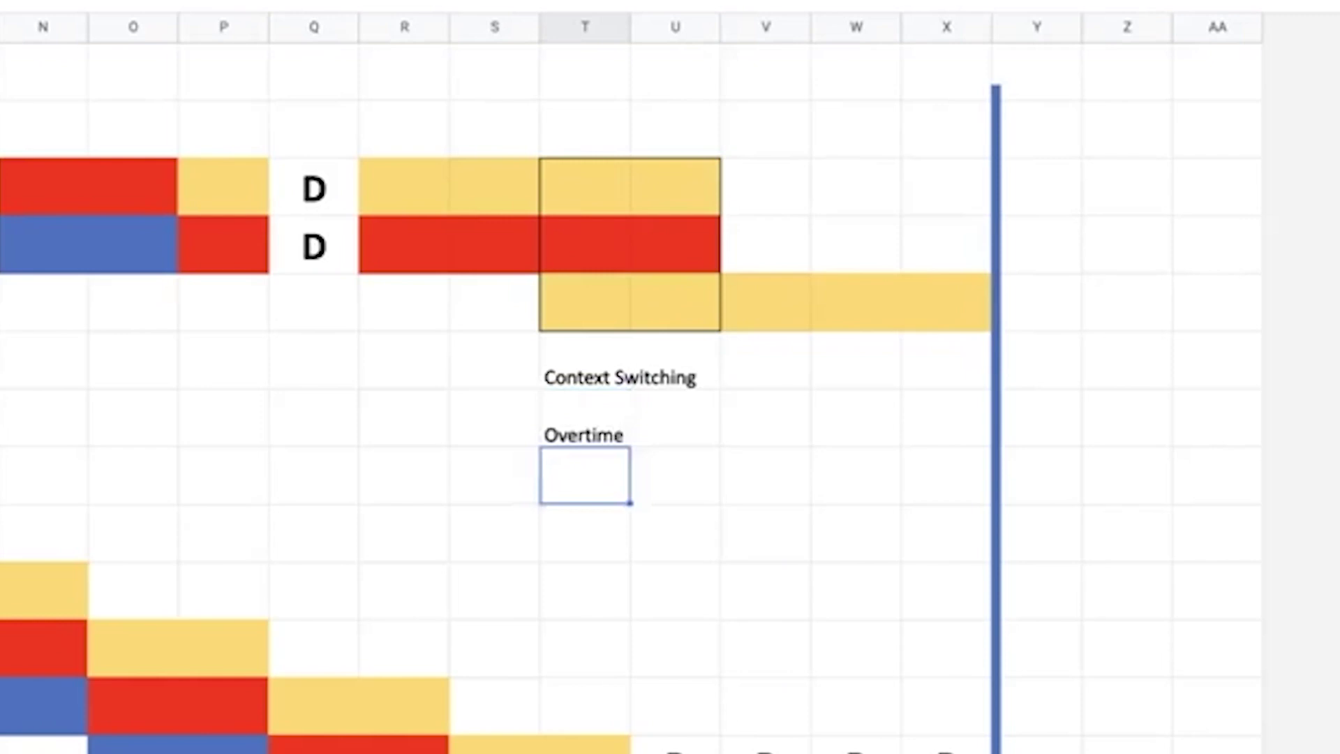
Continue the list in T8:T10 with "Communication more complex", "Onboarding" and "Not productive".
text(Communication more compl)
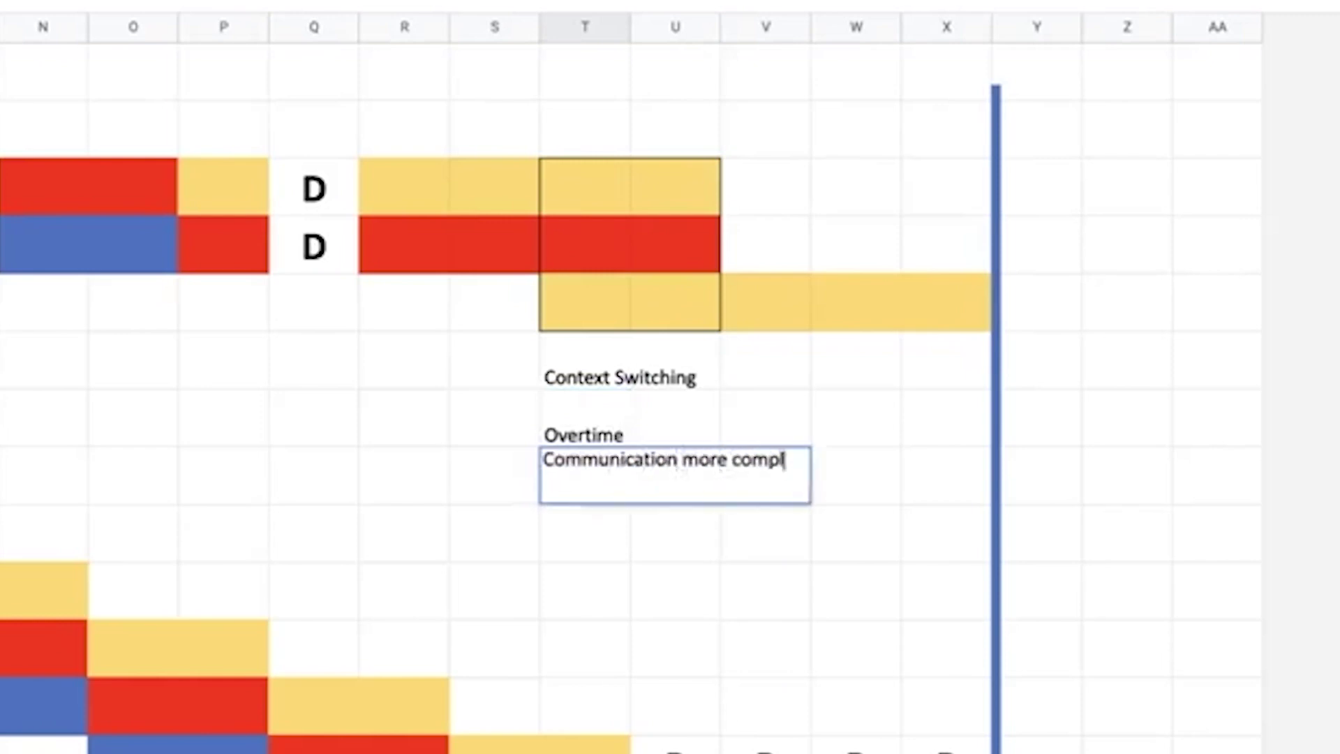
text(ex)
key(Return)
text(Onboarding)
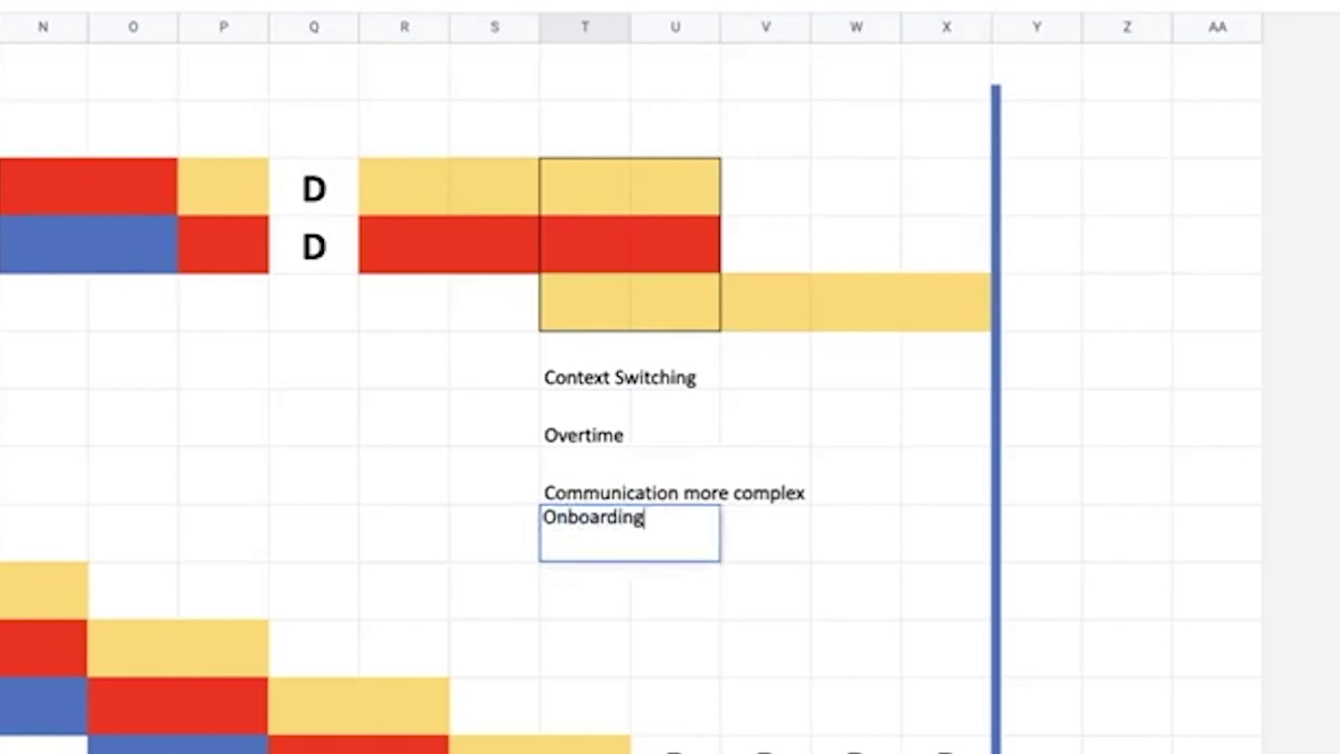
key(Return)
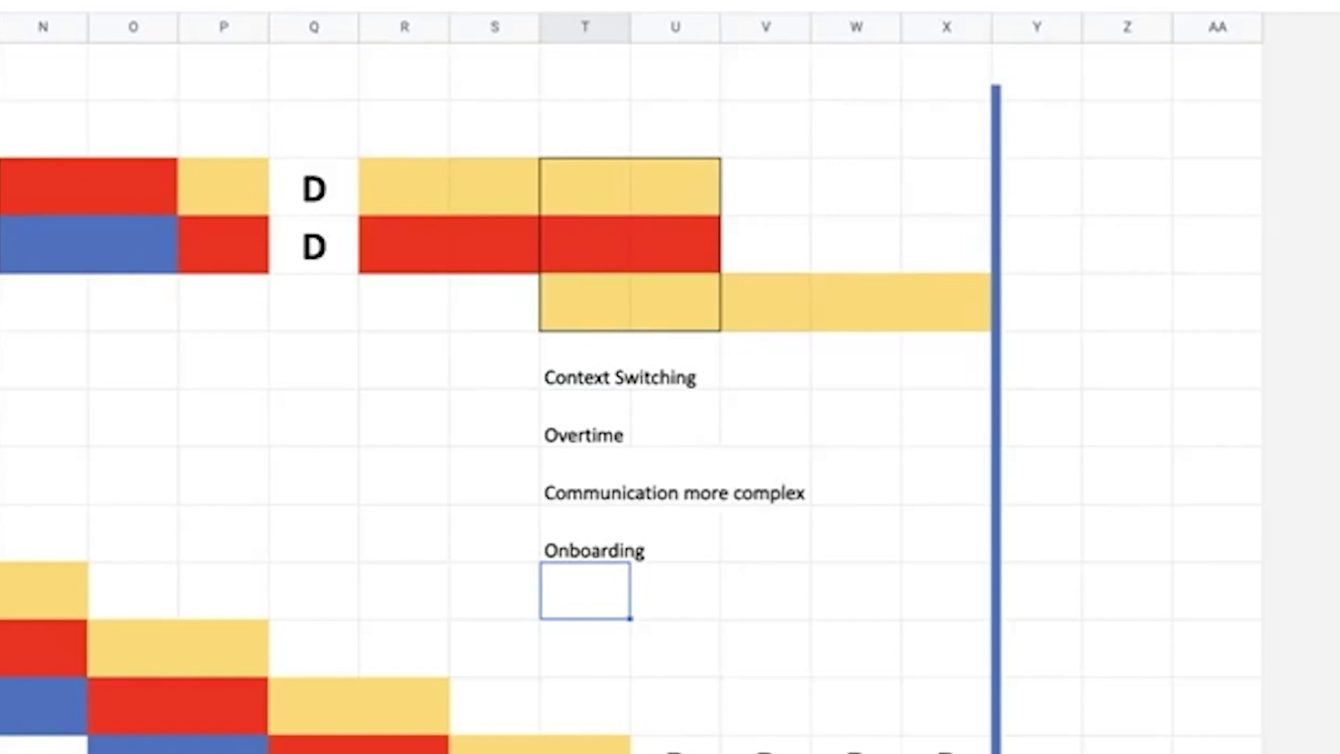
text(Not productive)
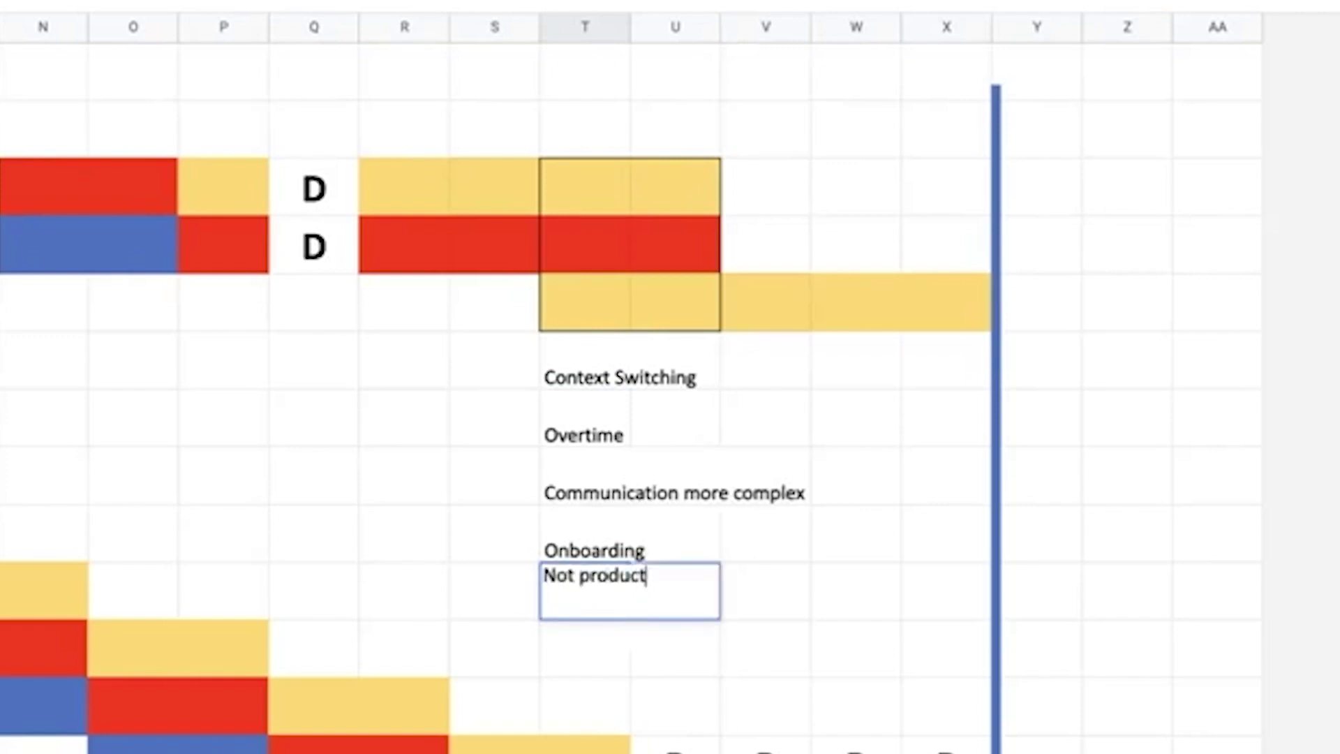
key(Return)
Enter a crew size of 5 in each of the yellow cells S3:U3.
click(507, 199)
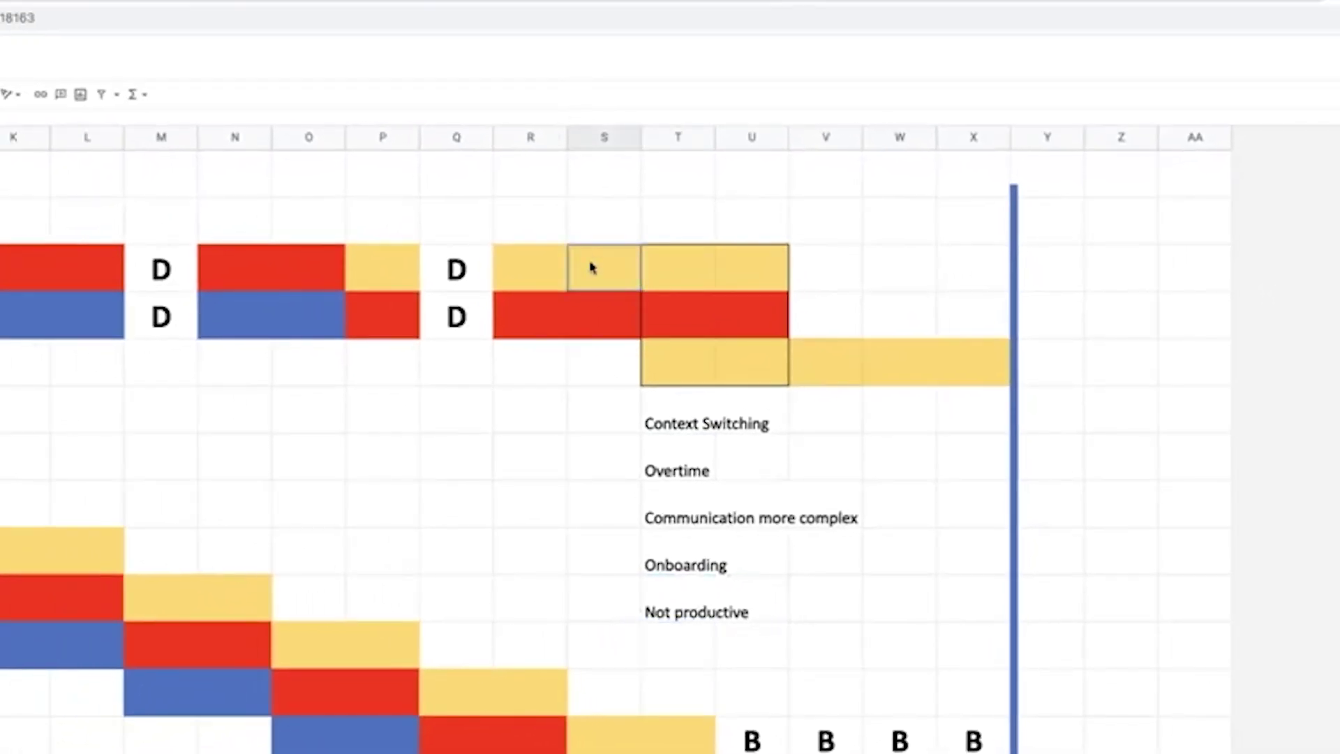
text(5)
key(Tab)
text(5)
key(Tab)
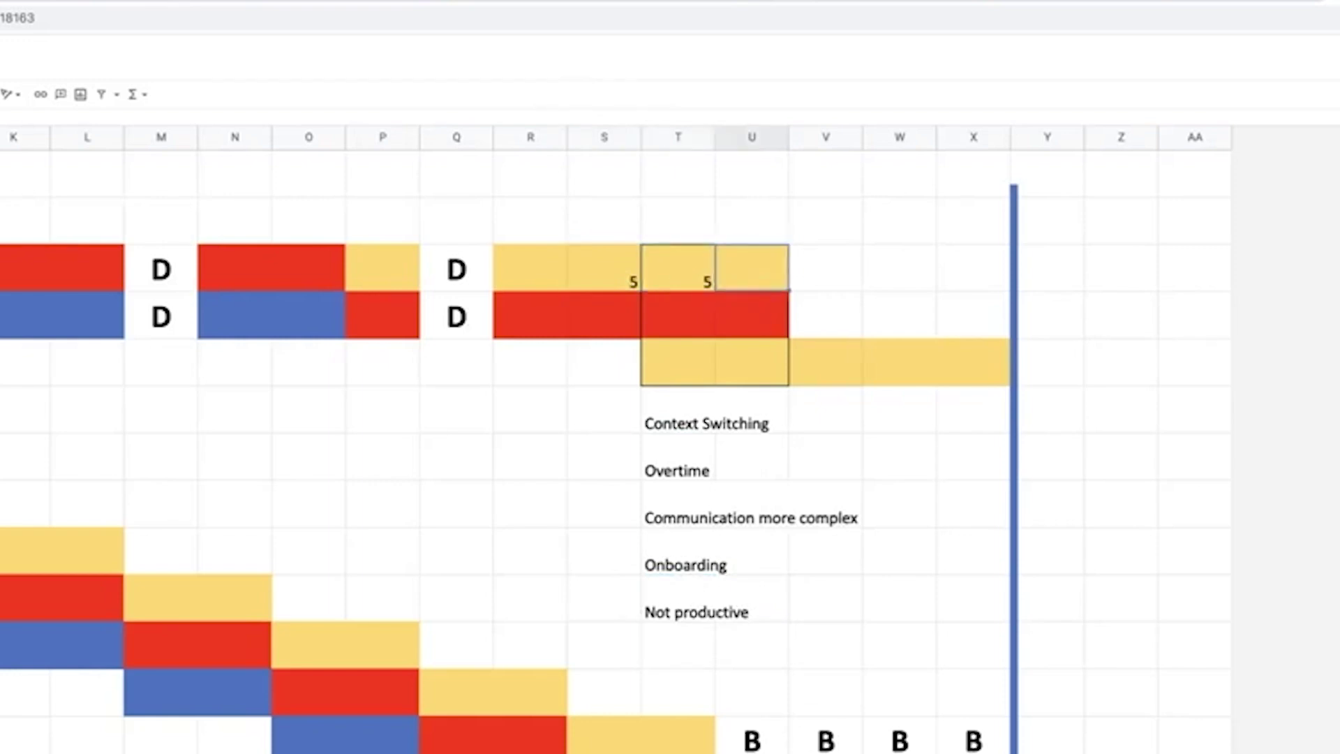
text(5)
key(Return)
Enter 5 in each of the yellow cells T5:X5.
text(5	5	5)
key(Tab)
text(5)
key(Tab)
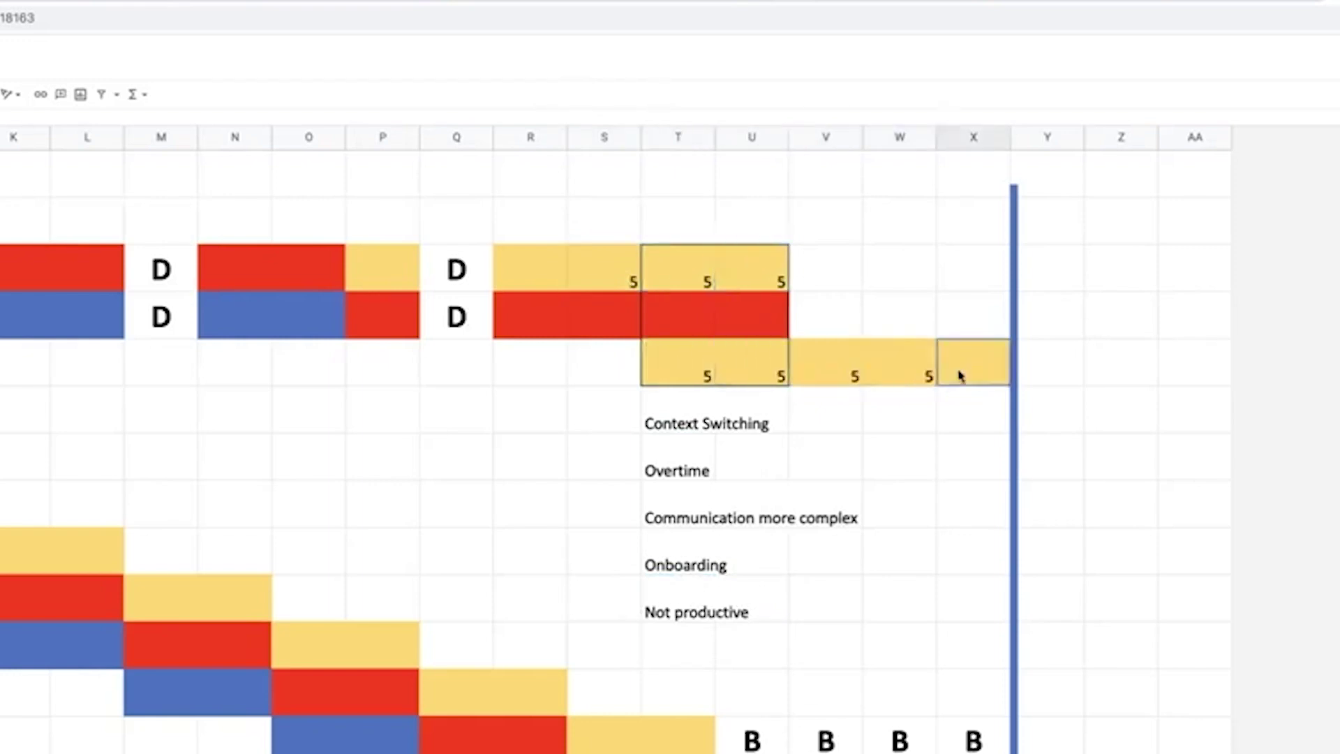
text(5)
Examine the overlapping yellow crews in column T and each note from Context Switching to Not productive.
click(602, 281)
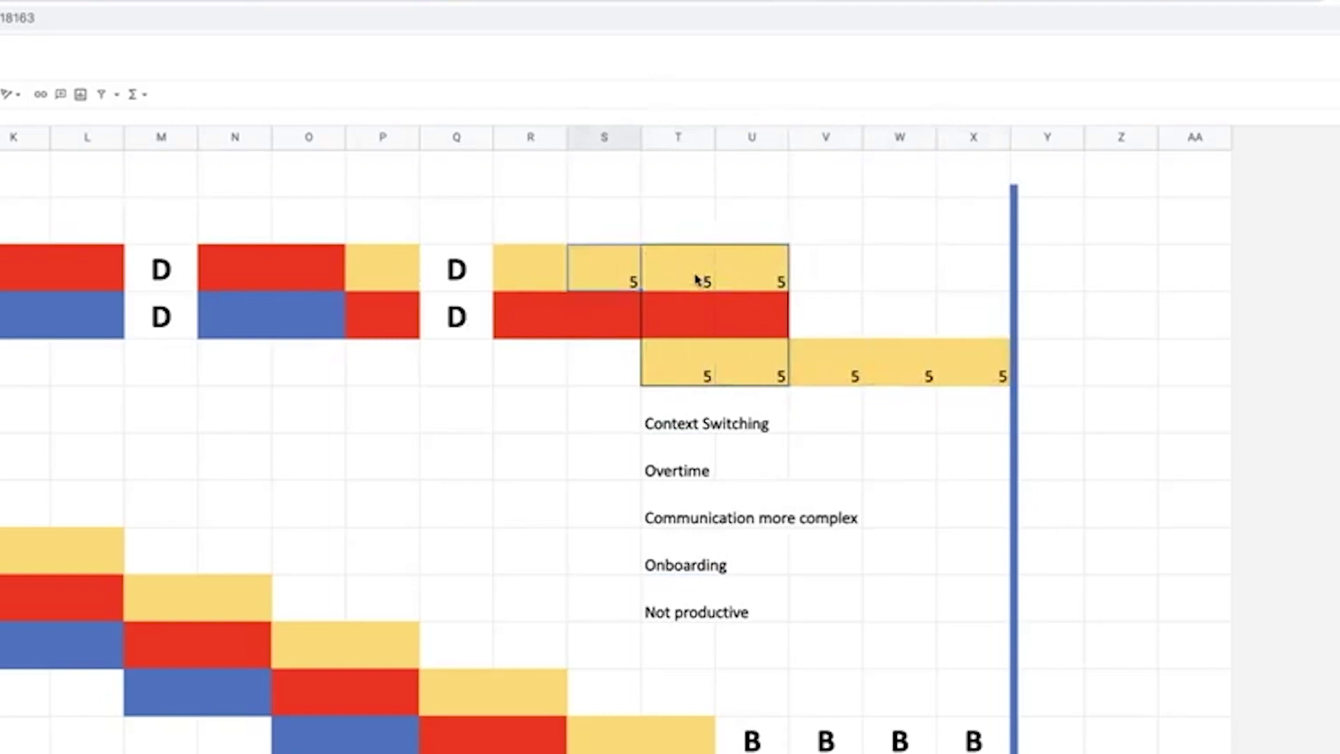
drag(688, 272, 696, 384)
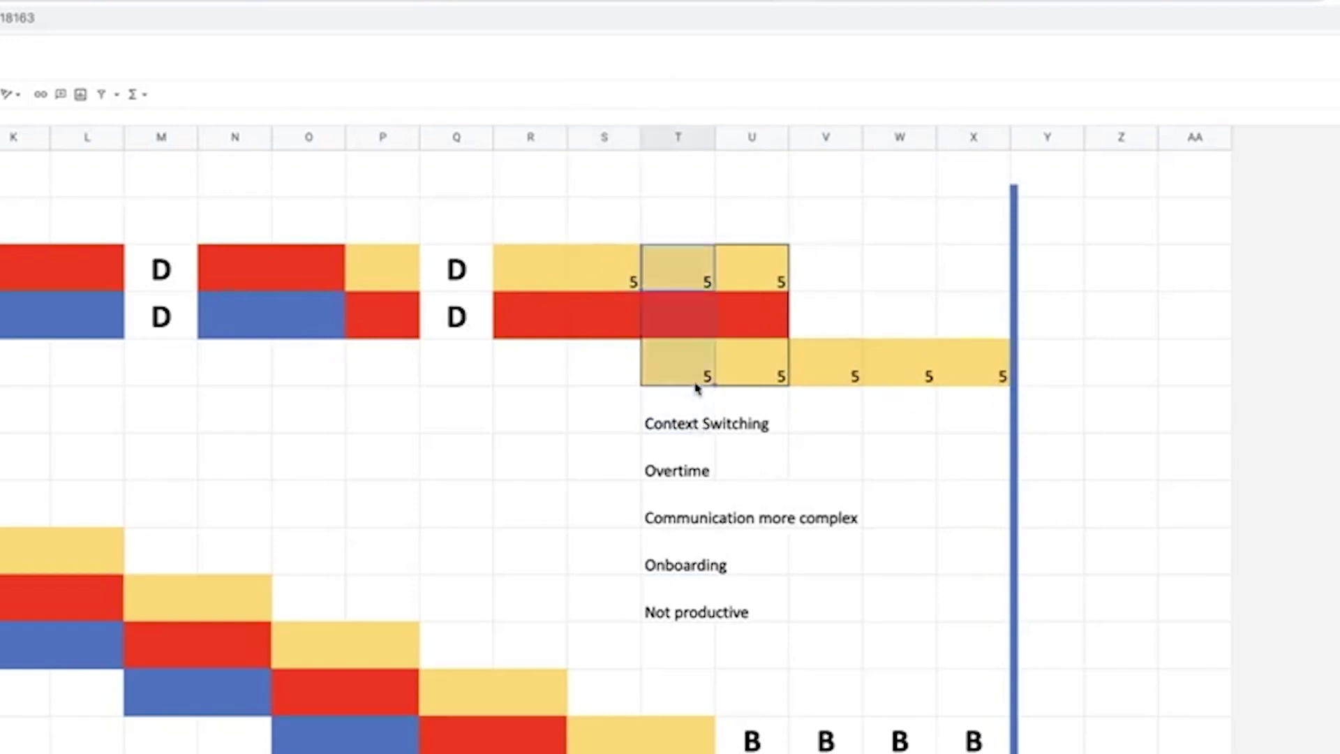
click(681, 423)
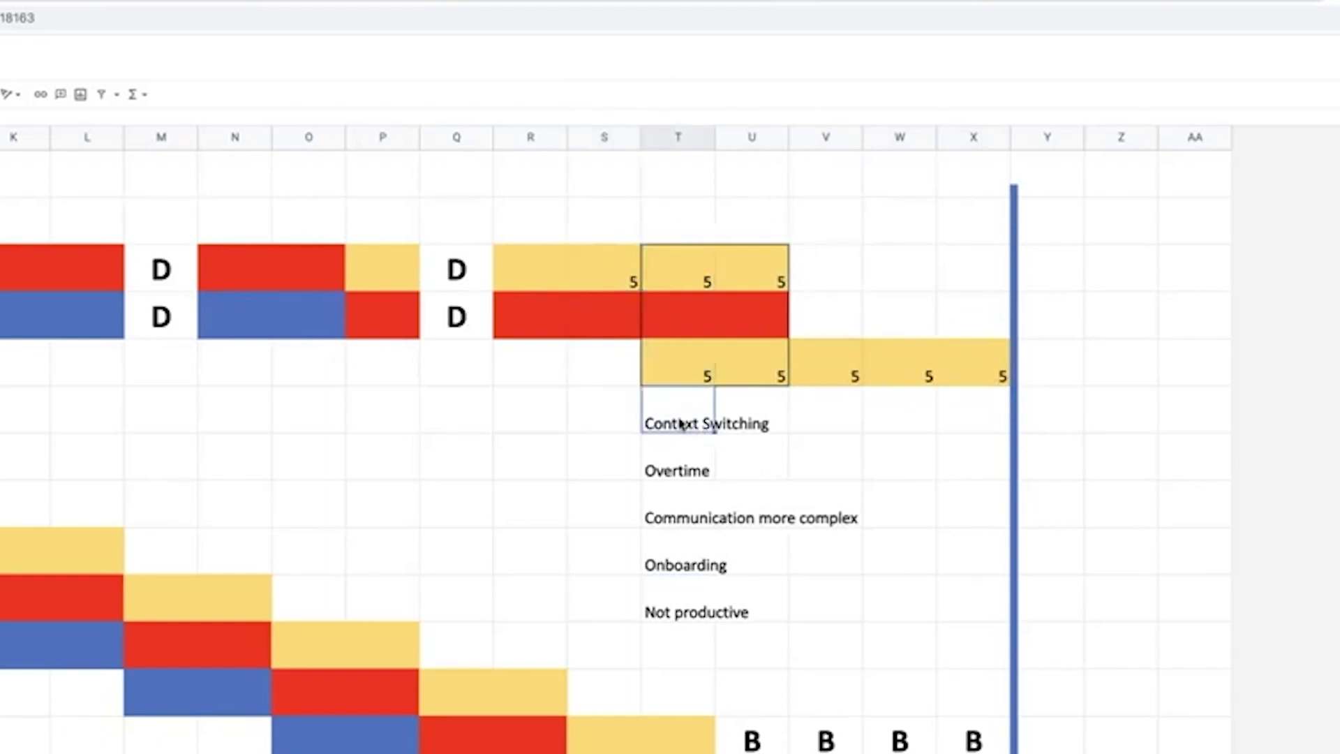
click(674, 472)
click(677, 524)
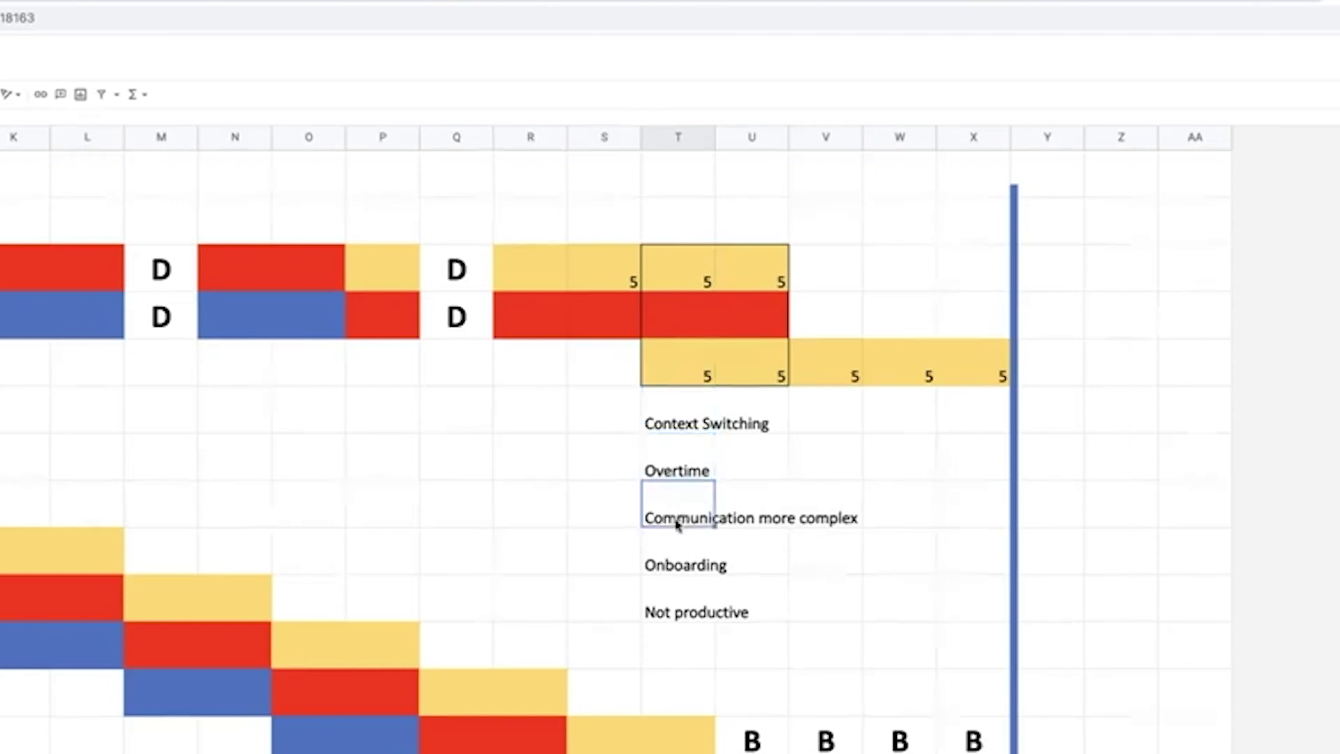
click(676, 561)
click(676, 612)
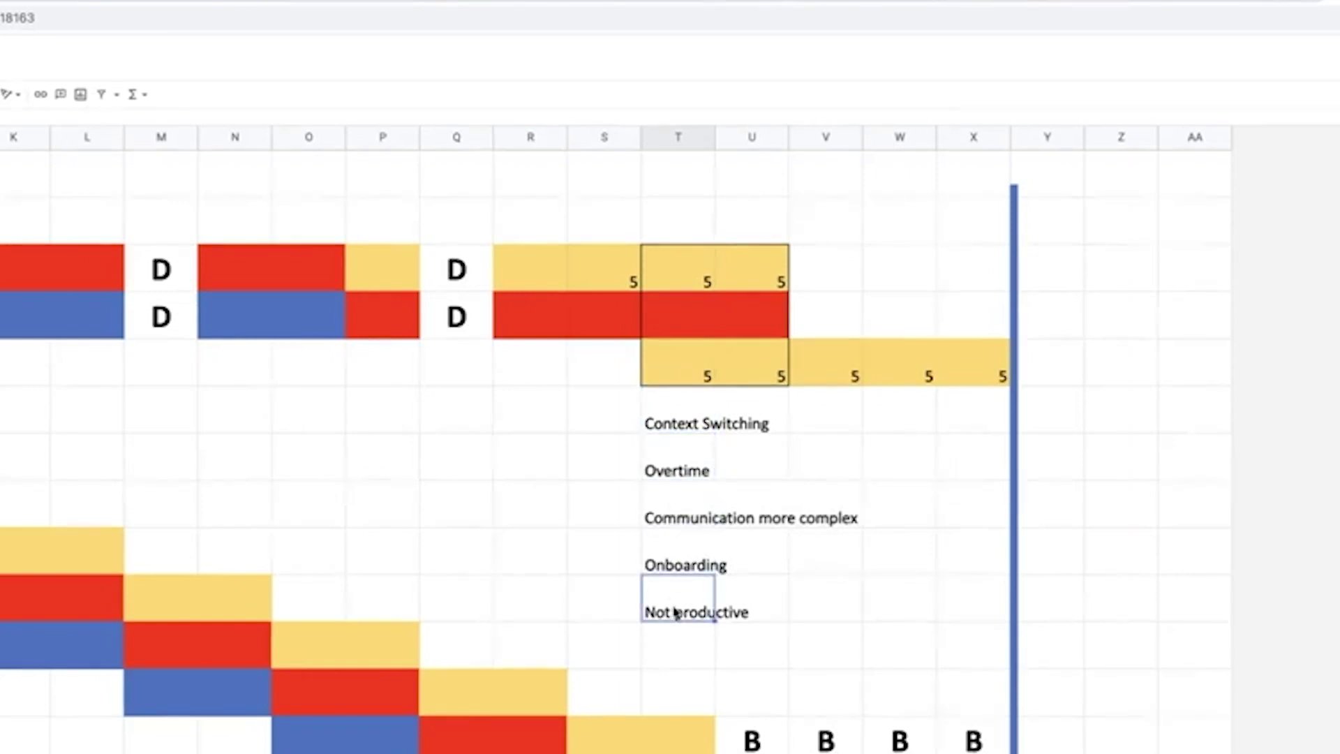
drag(670, 434, 672, 612)
drag(673, 380, 754, 375)
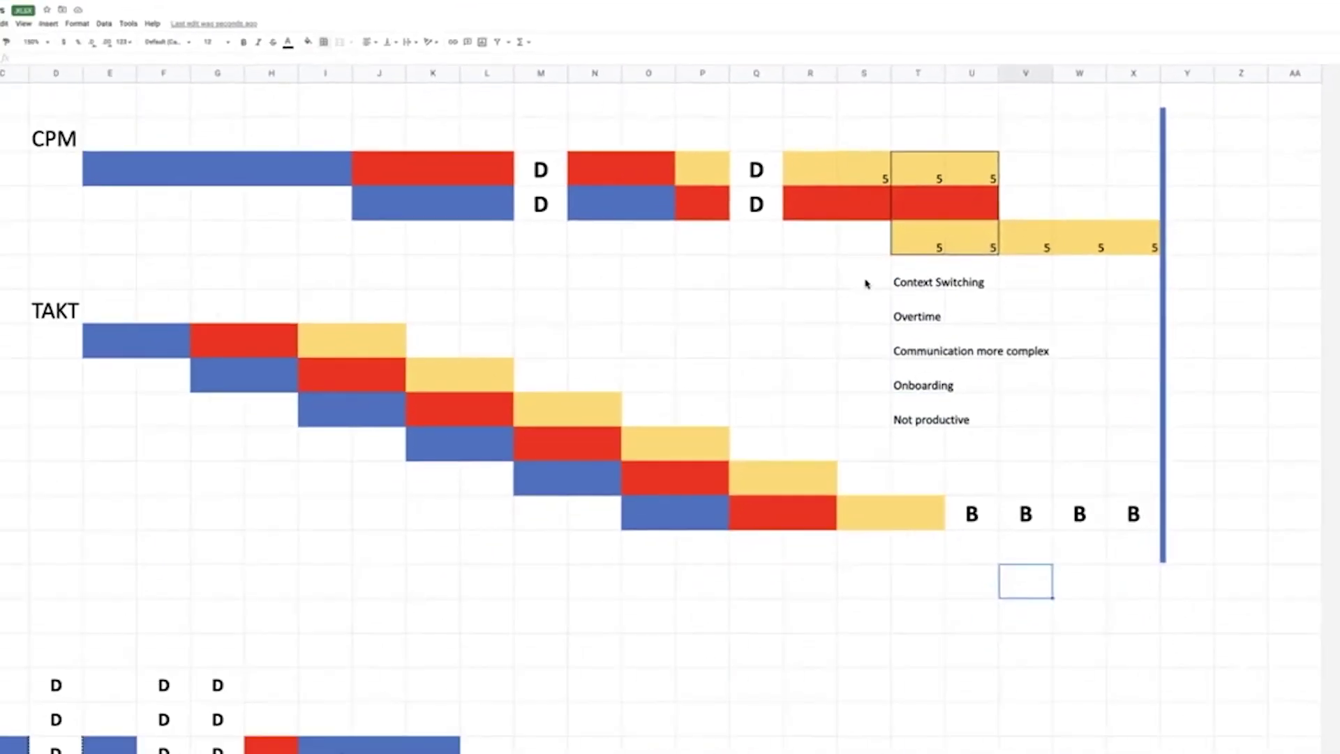
Clear the notes in T6:T10 and shift the TAKT bars from column M onward one column later.
drag(606, 409, 635, 619)
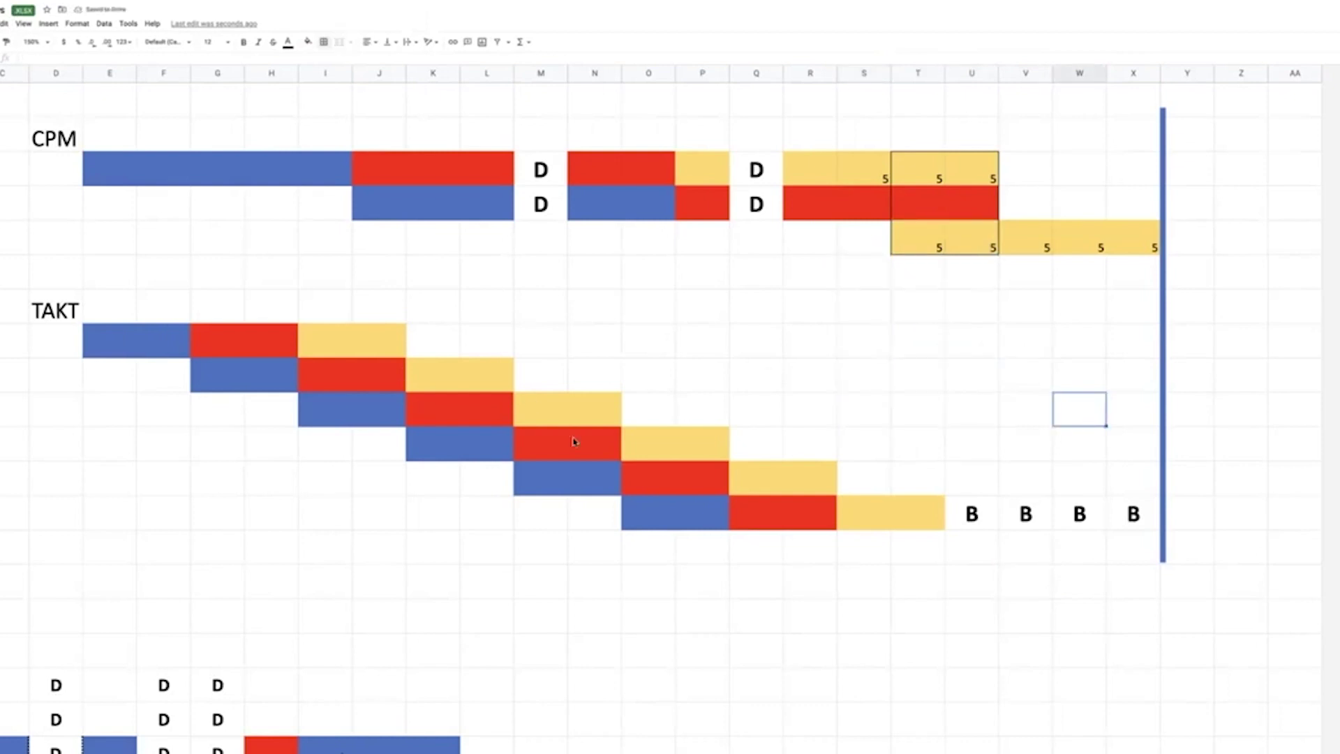
drag(530, 408, 960, 530)
Copy the D delay mark from the CPM rows into the TAKT gap at M10:M11.
click(557, 214)
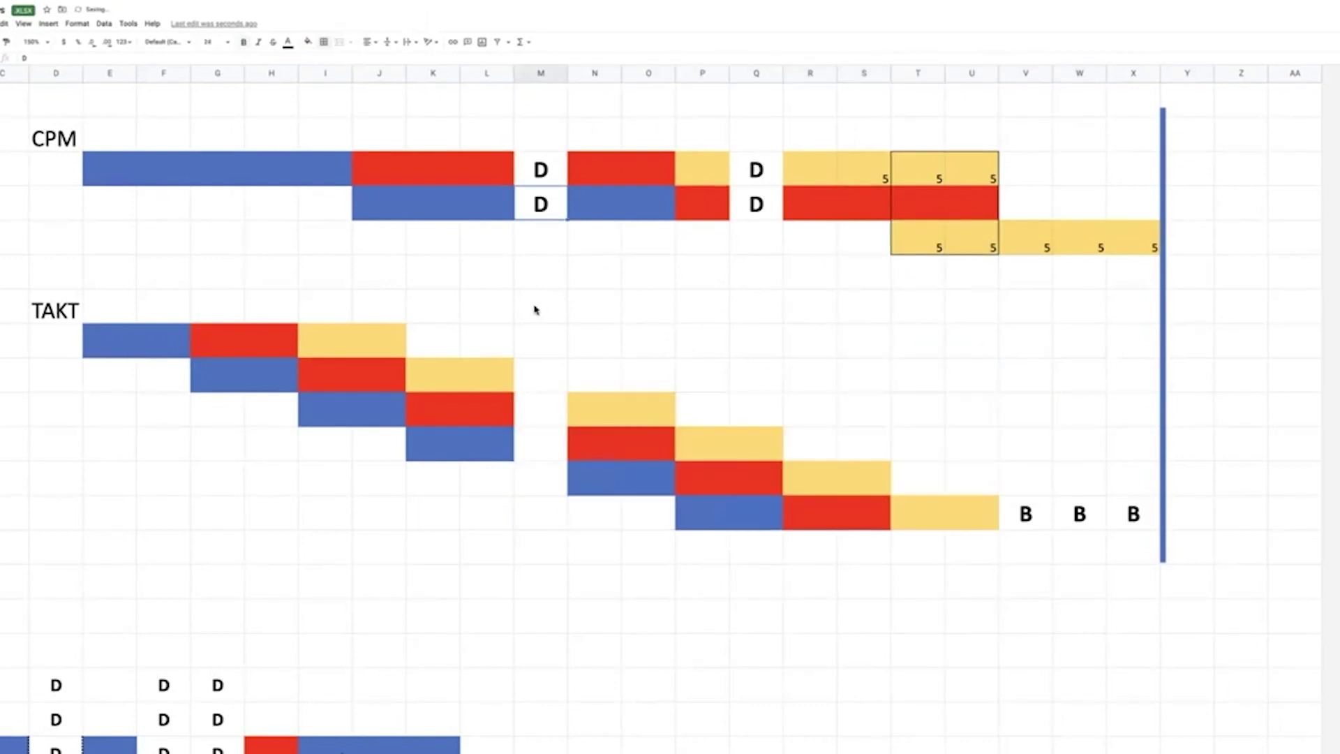
key(ctrl+c)
click(538, 411)
key(ctrl+v)
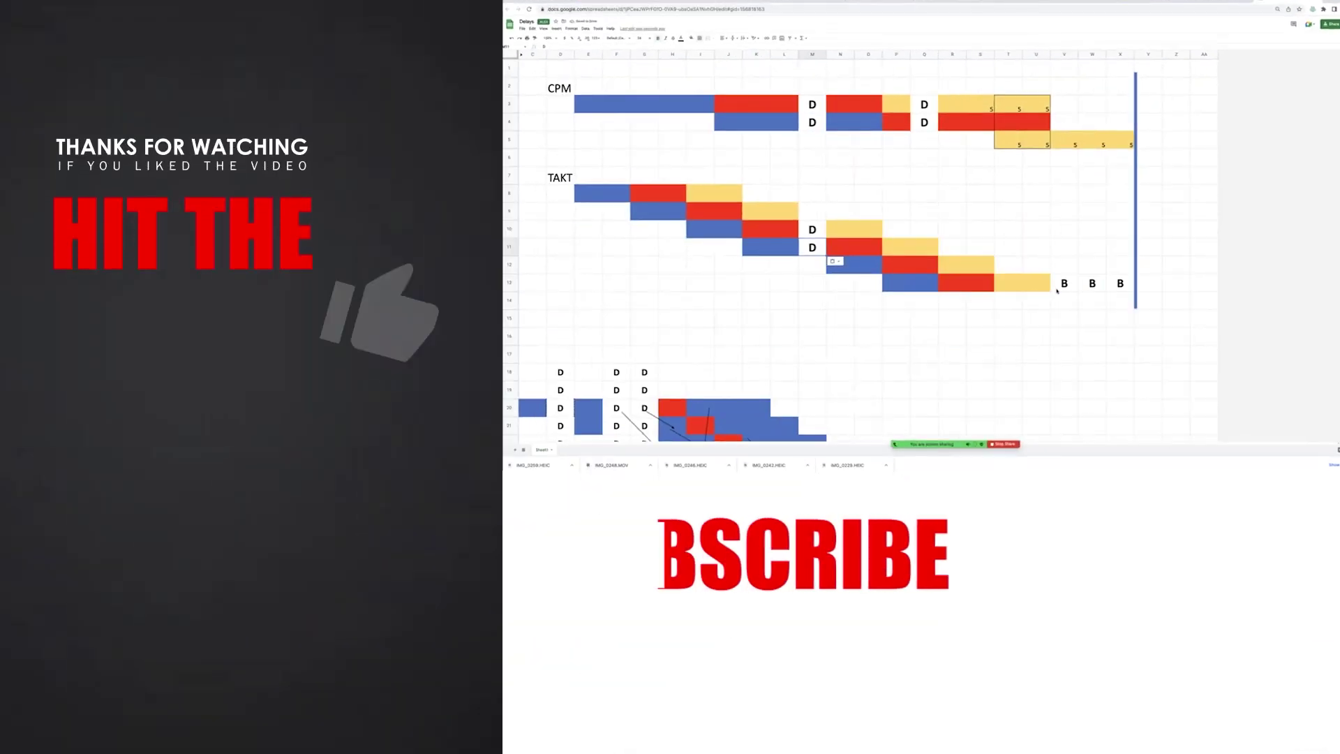
Shift the TAKT bars in rows 11 to 13 from column Q one column later and mark Q11:Q13 with D.
drag(659, 400, 868, 473)
drag(1059, 293, 1059, 293)
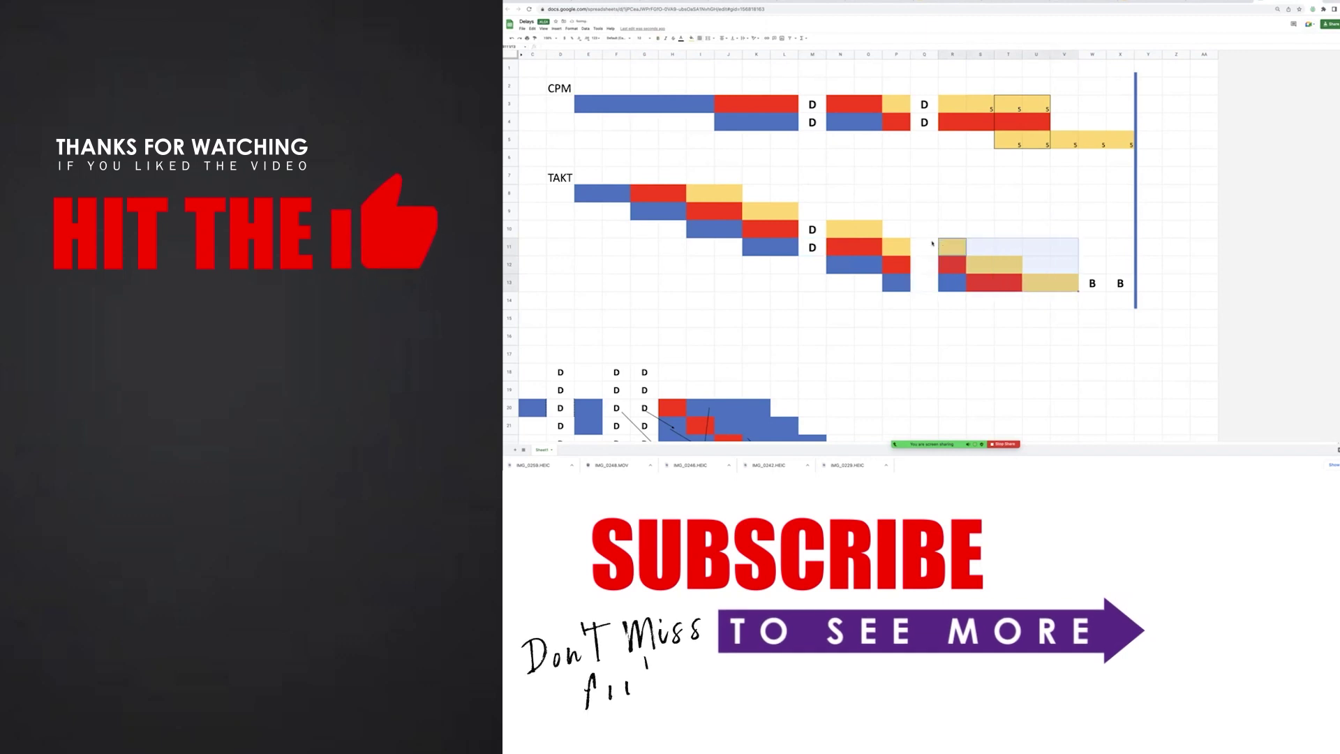
click(824, 232)
drag(927, 248, 926, 282)
key(super+v)
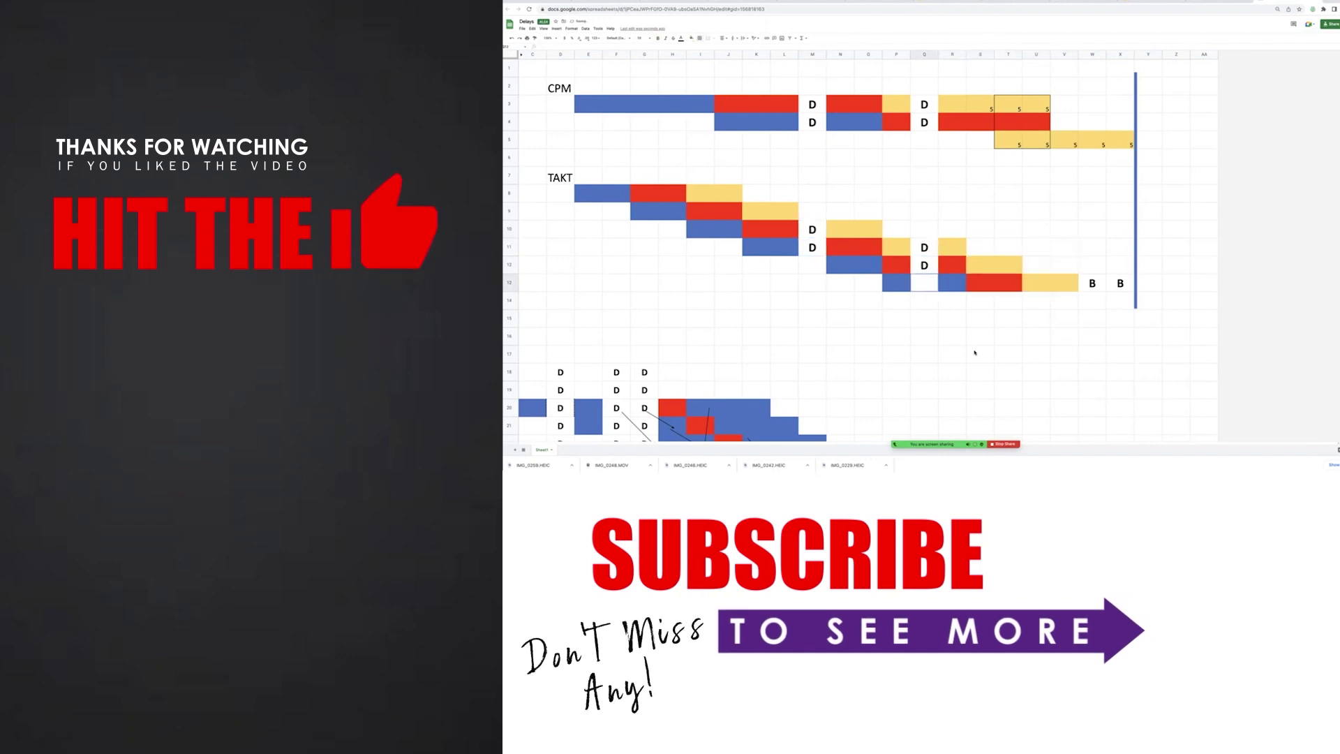
click(977, 354)
drag(1087, 288, 1117, 284)
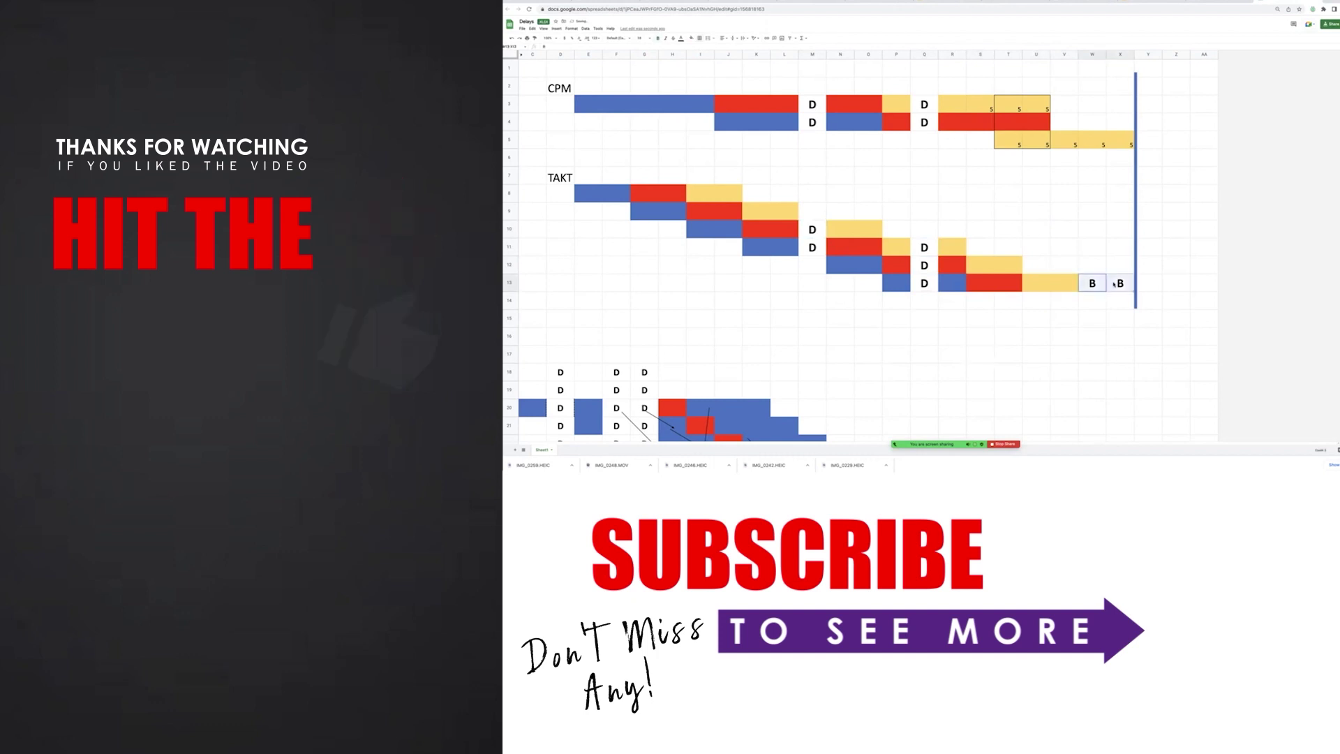
click(1116, 338)
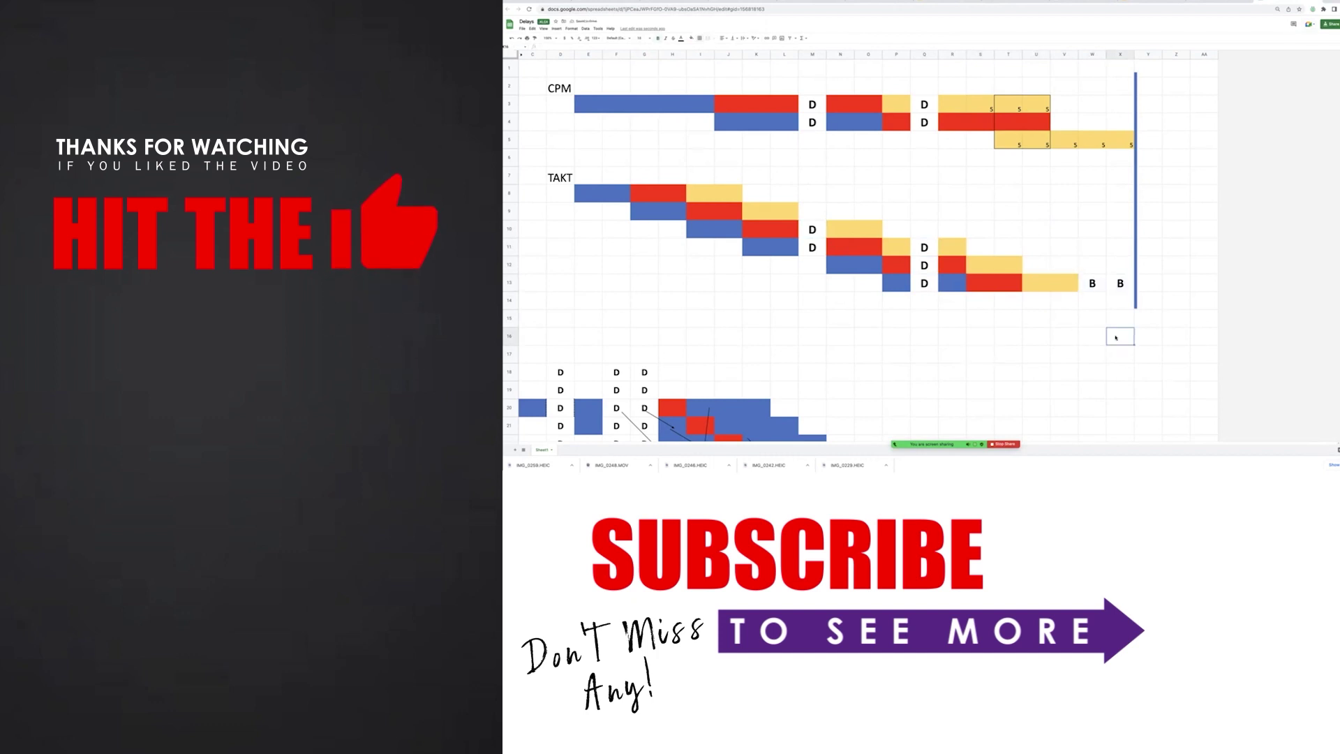
Switch to the takt calculator in Excel, examine the 5-zone option and the duration gap between both schedules, and return to the Delays sheet.
mouse_move(1143, 469)
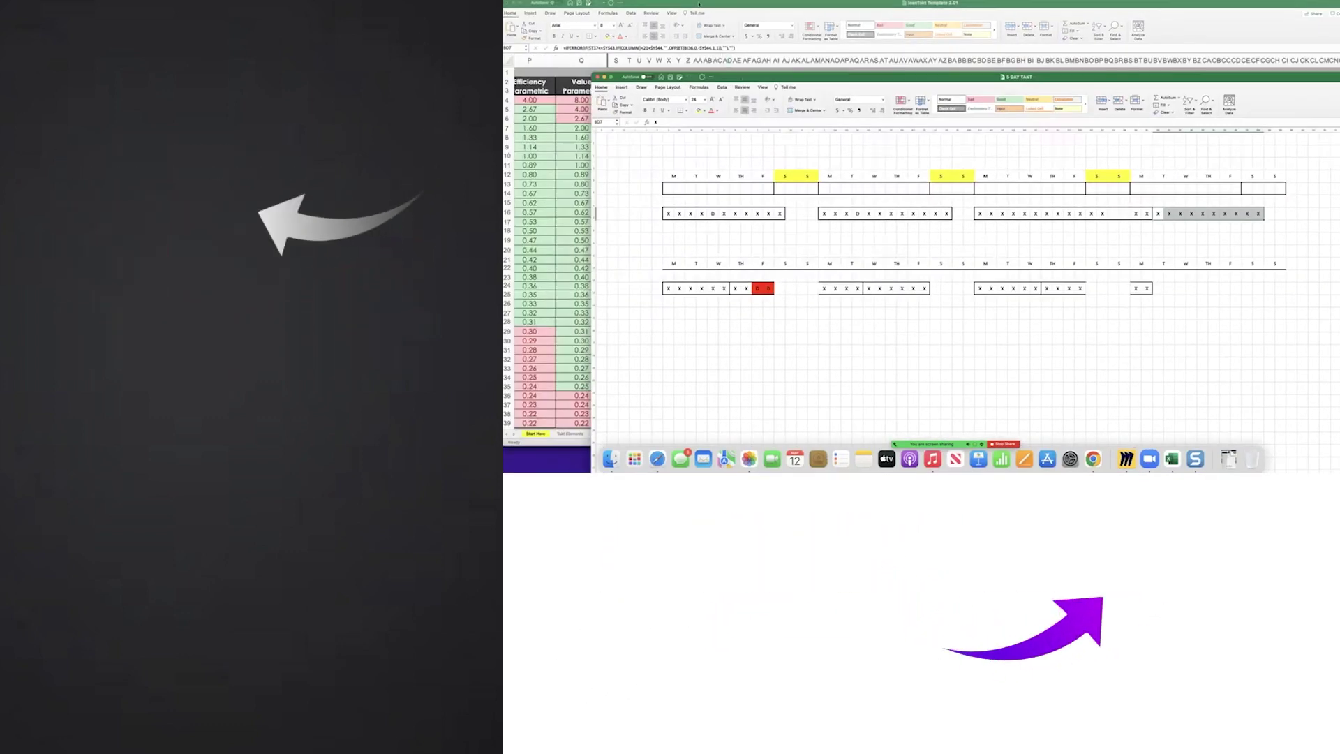
scroll(910, 224, left, 10)
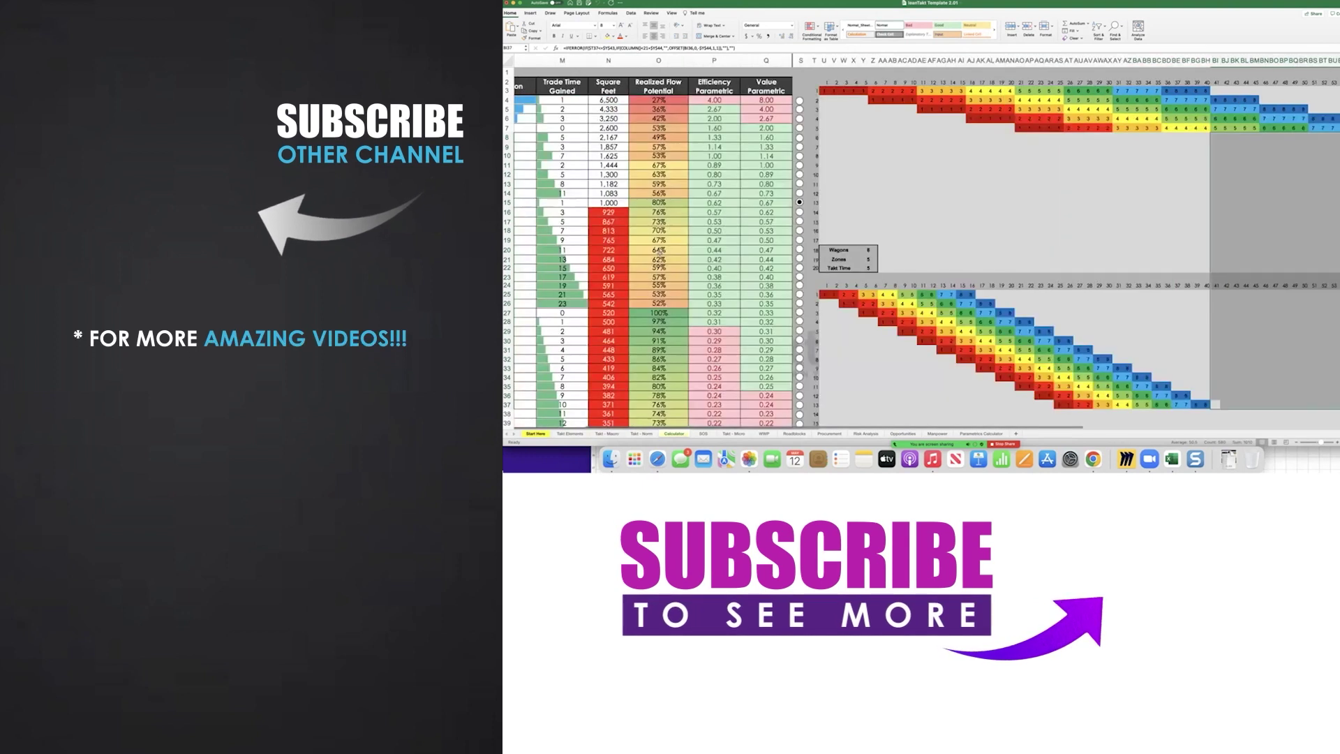
scroll(738, 159, left, 2)
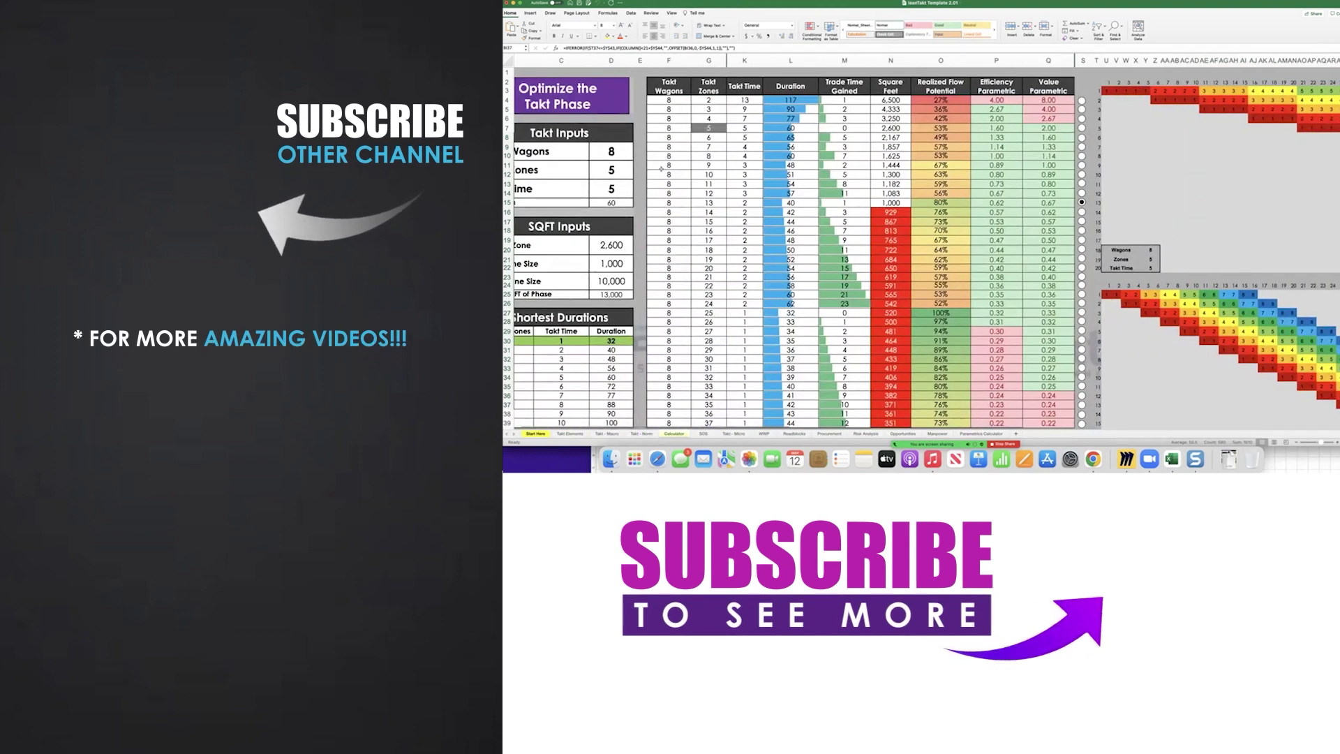
click(707, 128)
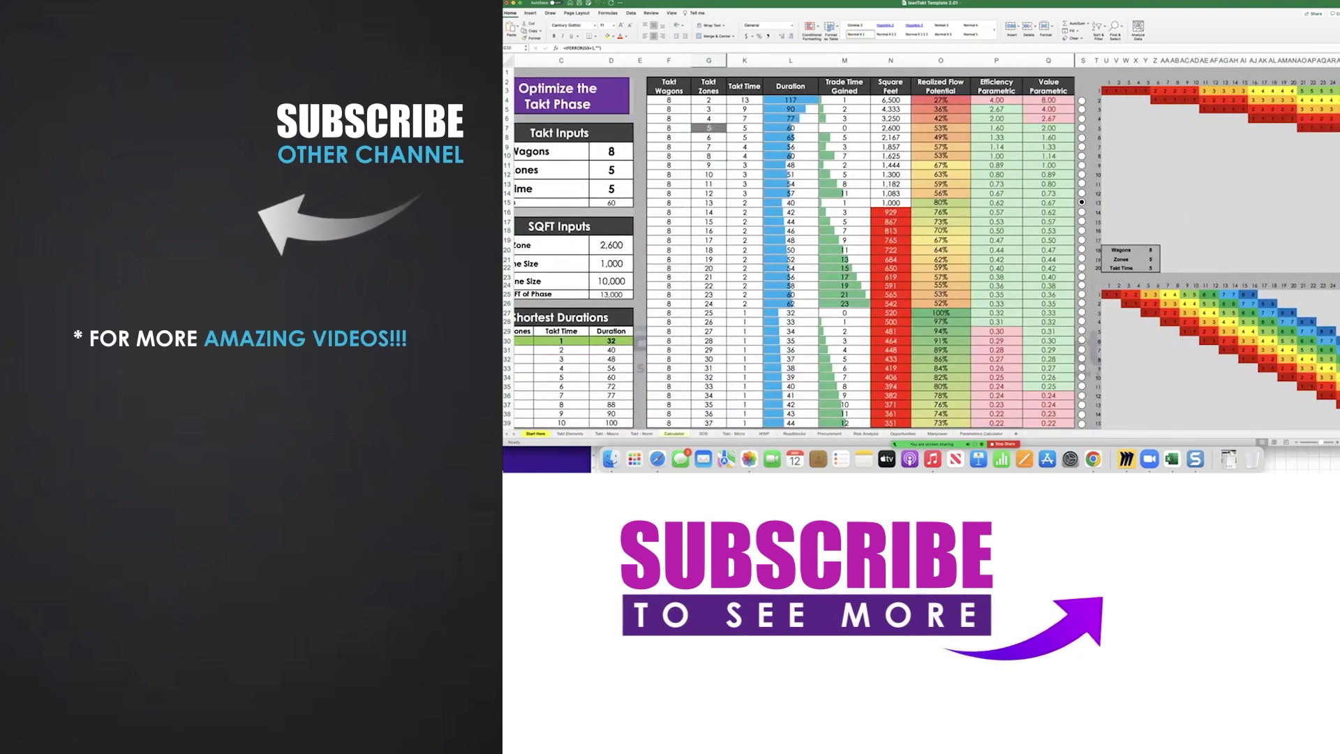
scroll(1045, 394, right, 10)
drag(1038, 404, 1225, 132)
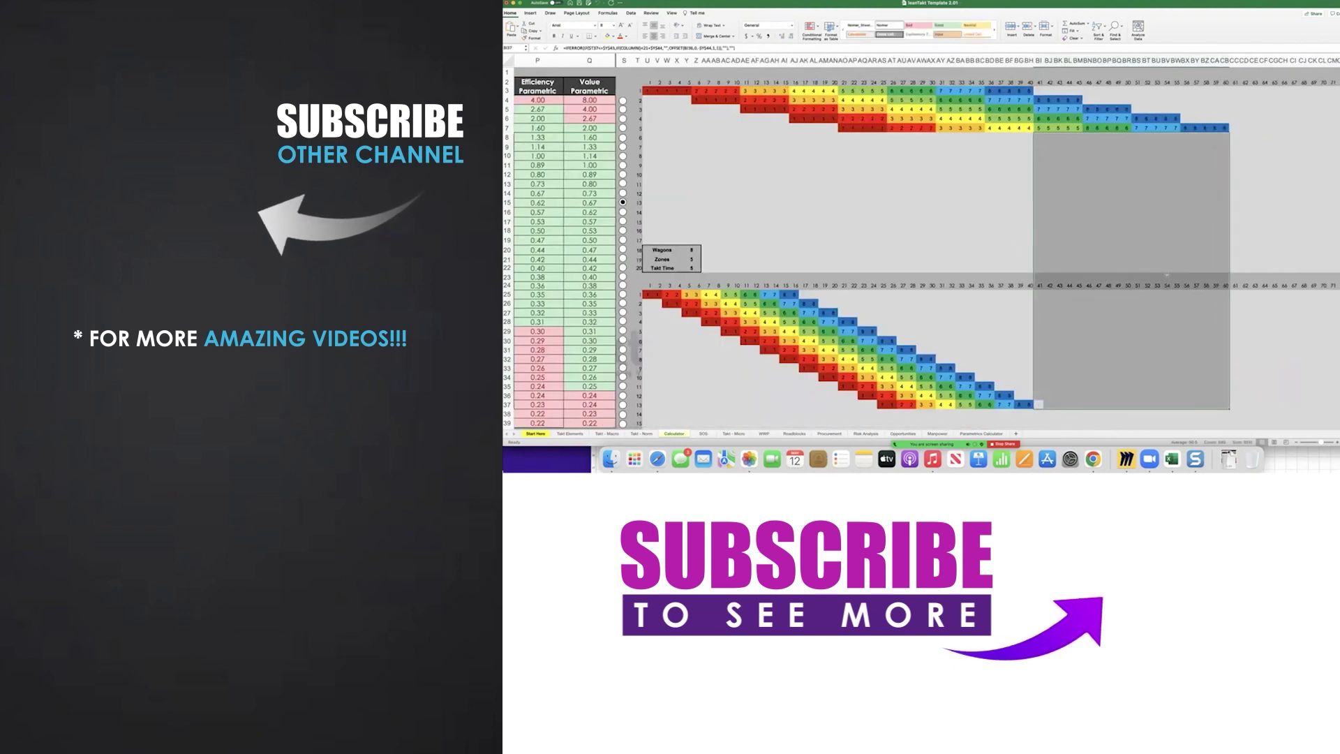
click(1093, 457)
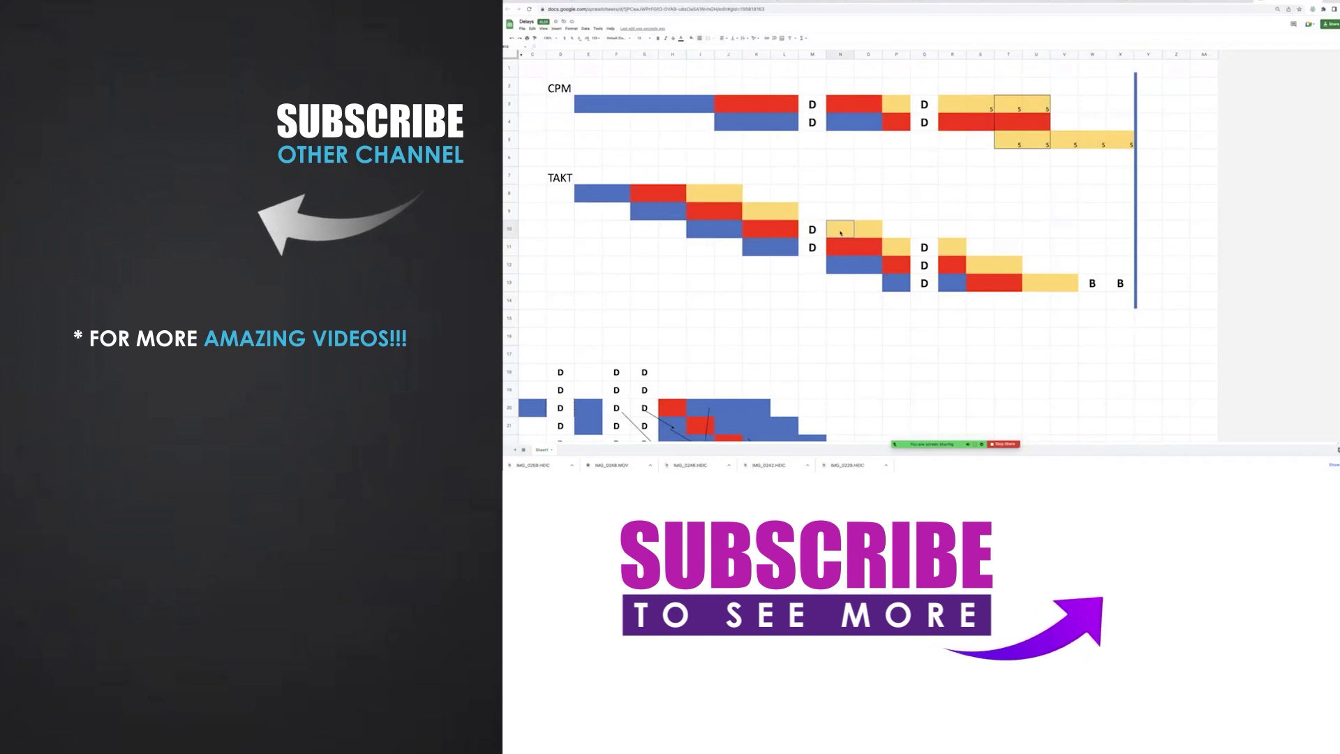